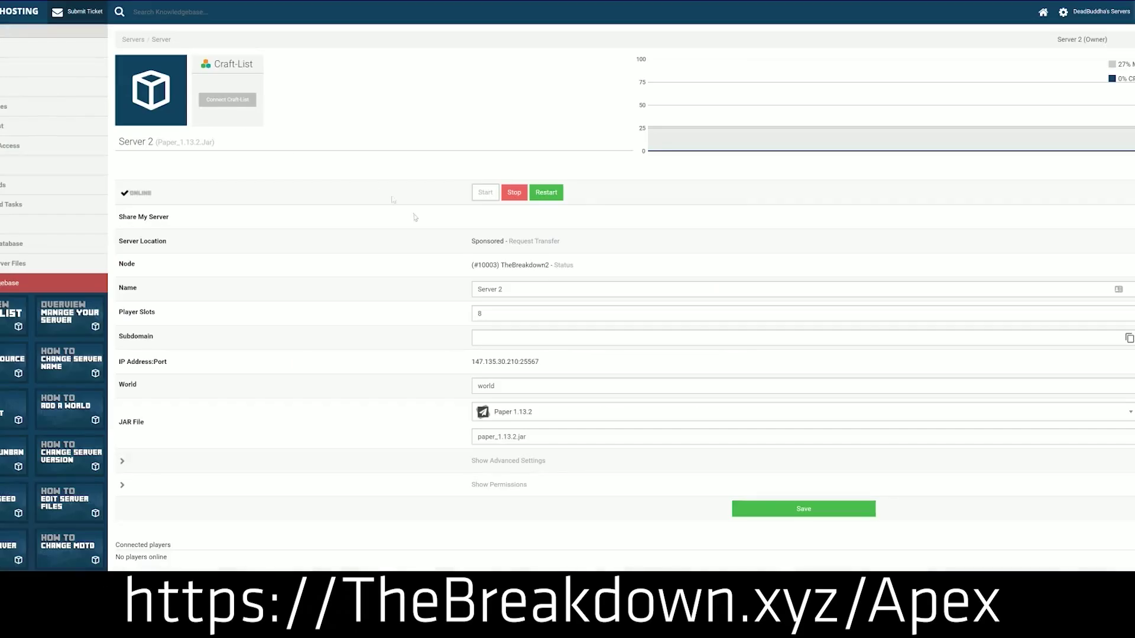
# Change Server 2's JAR version to Minecraft 1.15 and create a new world for it
pyautogui.click(534, 421)
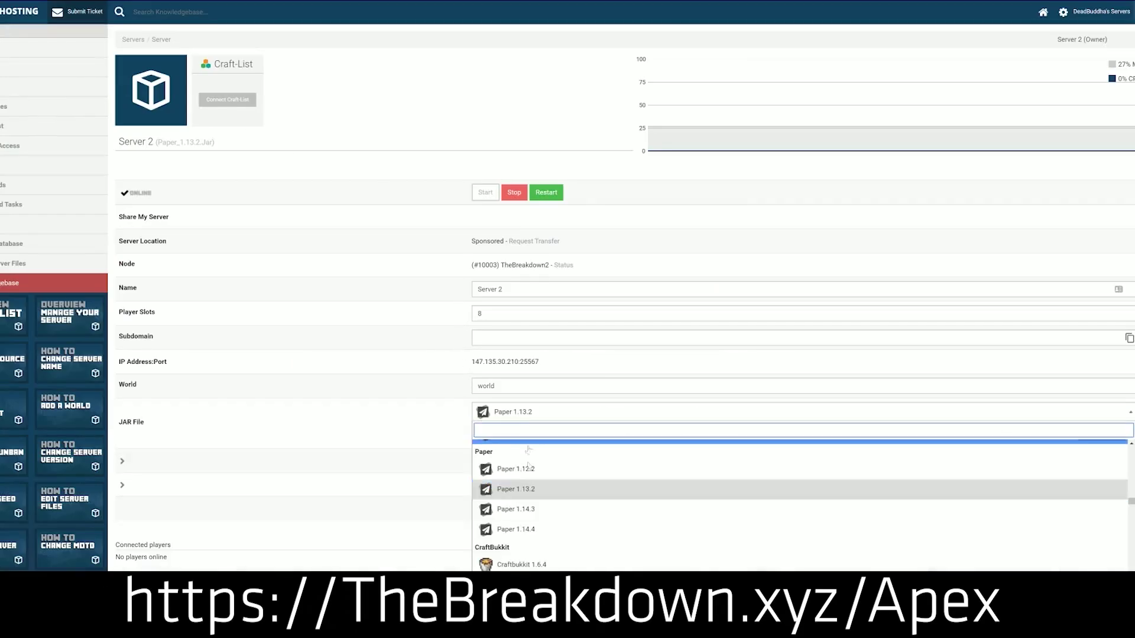
pyautogui.scroll(-5, 528, 508)
pyautogui.scroll(-8, 528, 509)
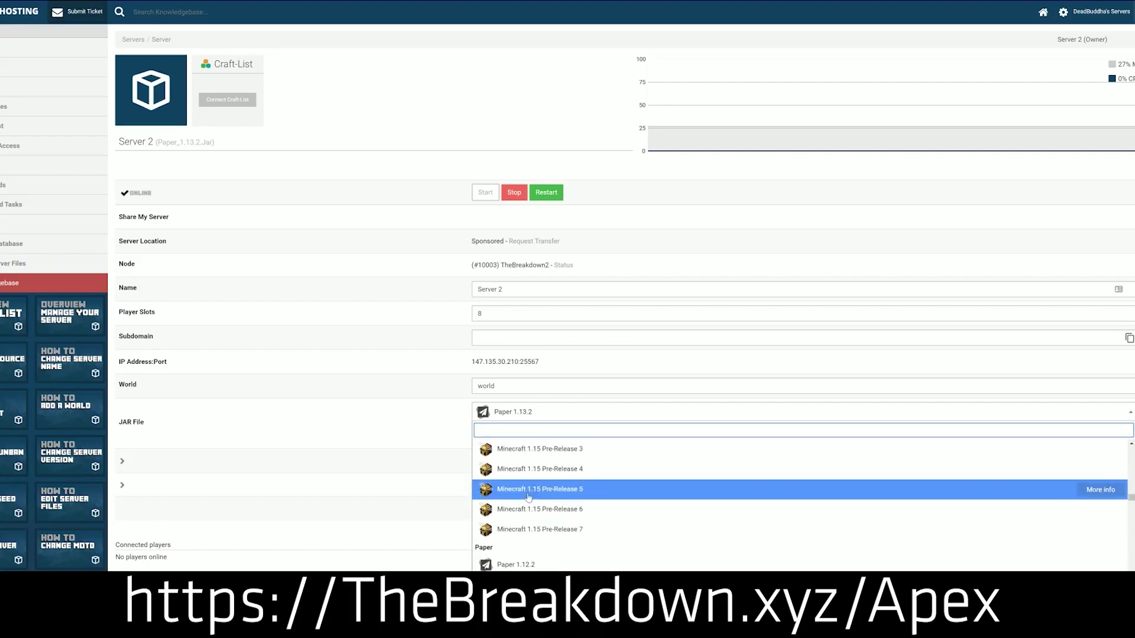
pyautogui.scroll(3, 530, 509)
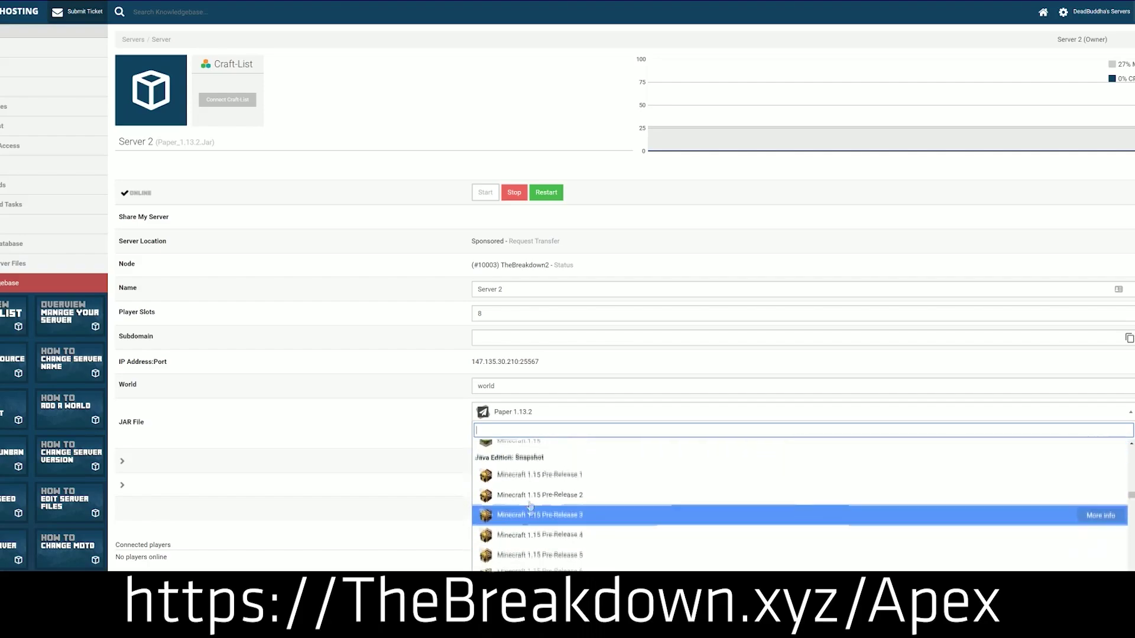
pyautogui.scroll(2, 527, 515)
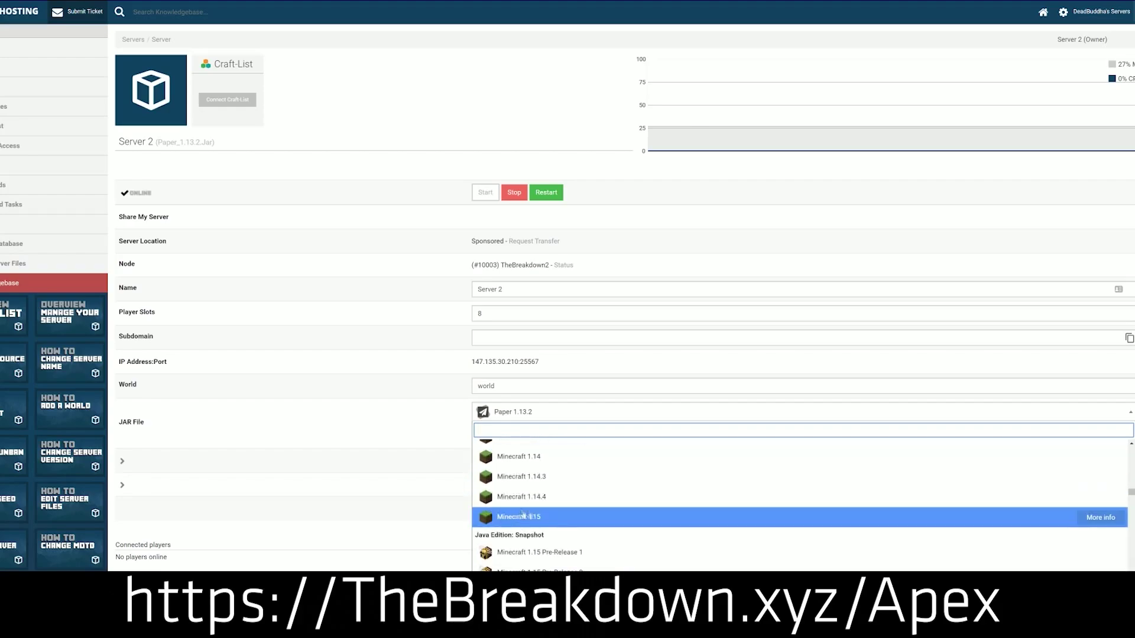
pyautogui.click(581, 520)
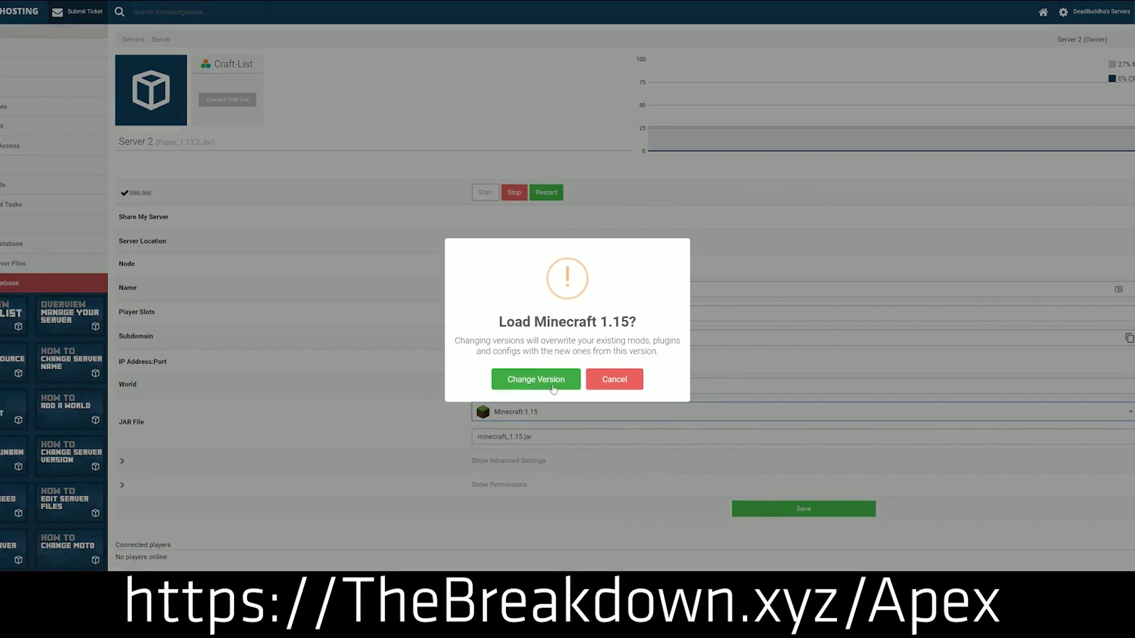
pyautogui.click(525, 377)
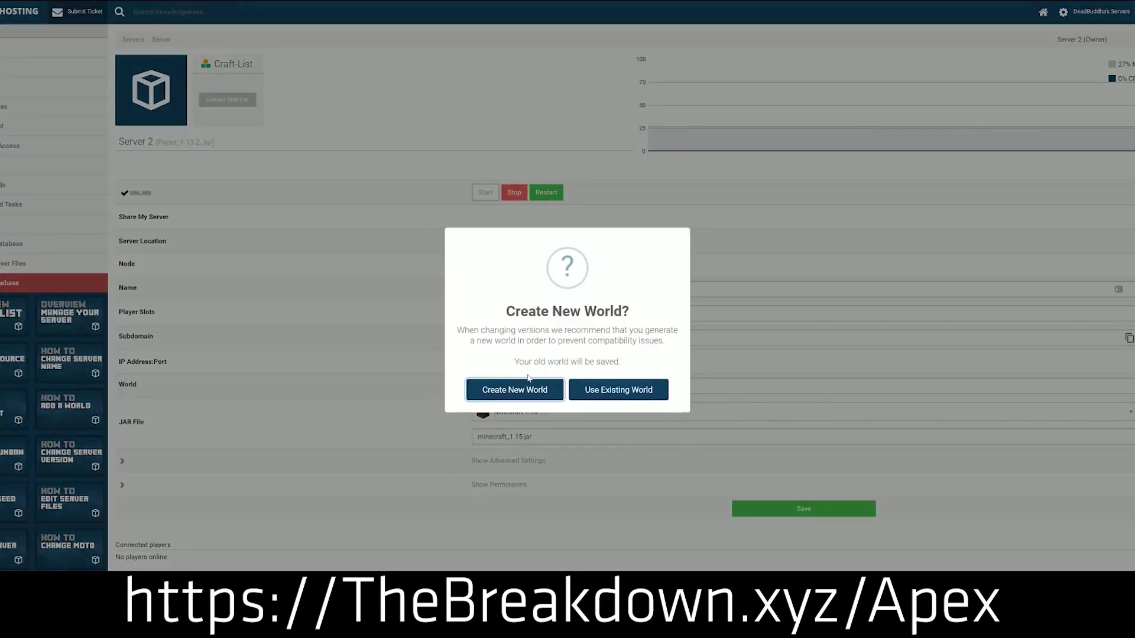
pyautogui.click(619, 389)
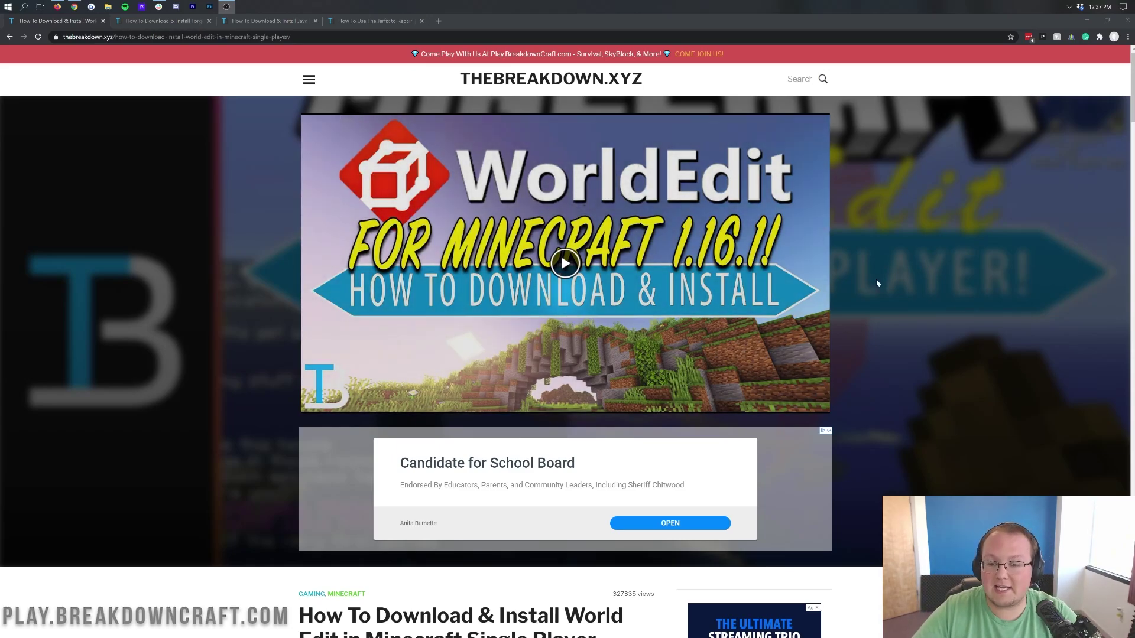
# Scroll the WorldEdit article and follow its green Download WorldEdit link to CurseForge
pyautogui.scroll(-3, 886, 290)
pyautogui.scroll(-2, 868, 348)
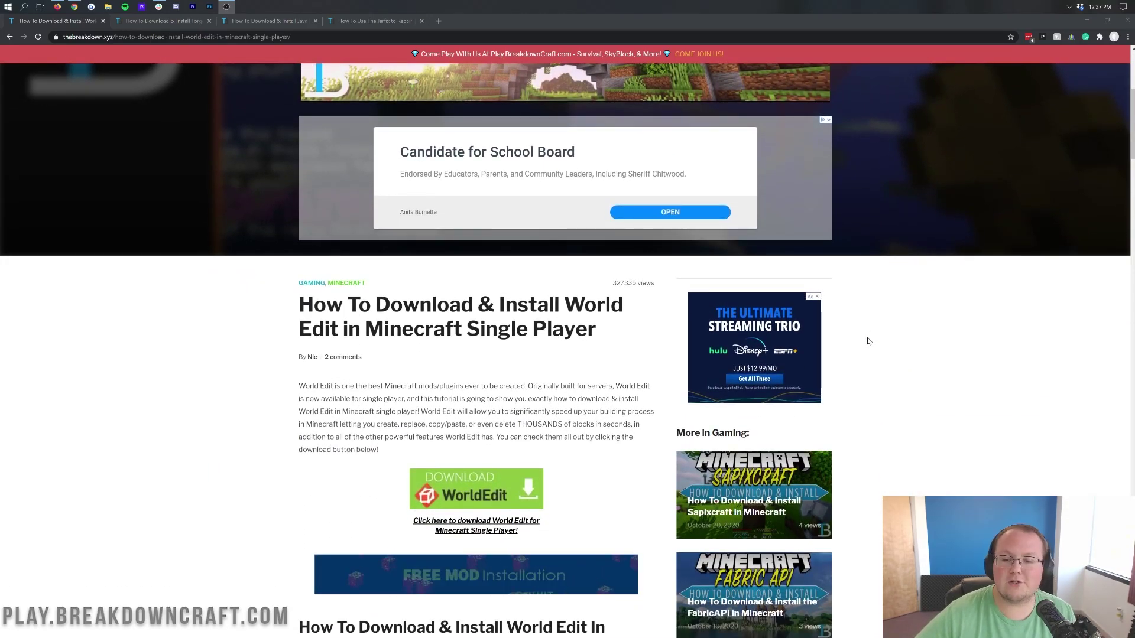
pyautogui.scroll(-4, 868, 341)
pyautogui.scroll(-2, 868, 341)
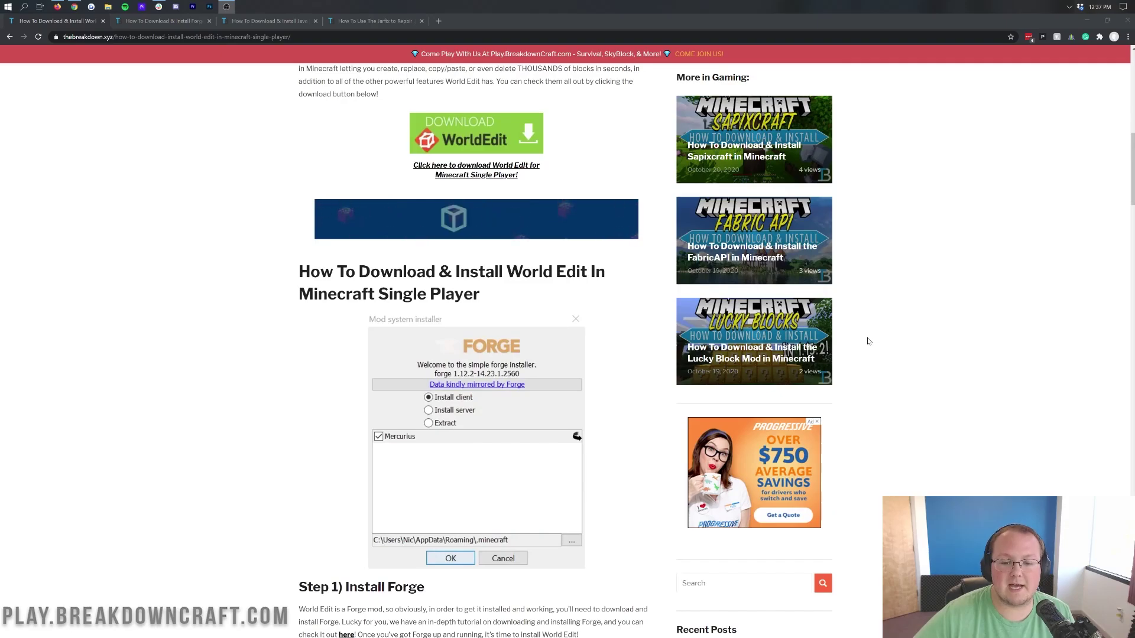
pyautogui.scroll(-2, 869, 341)
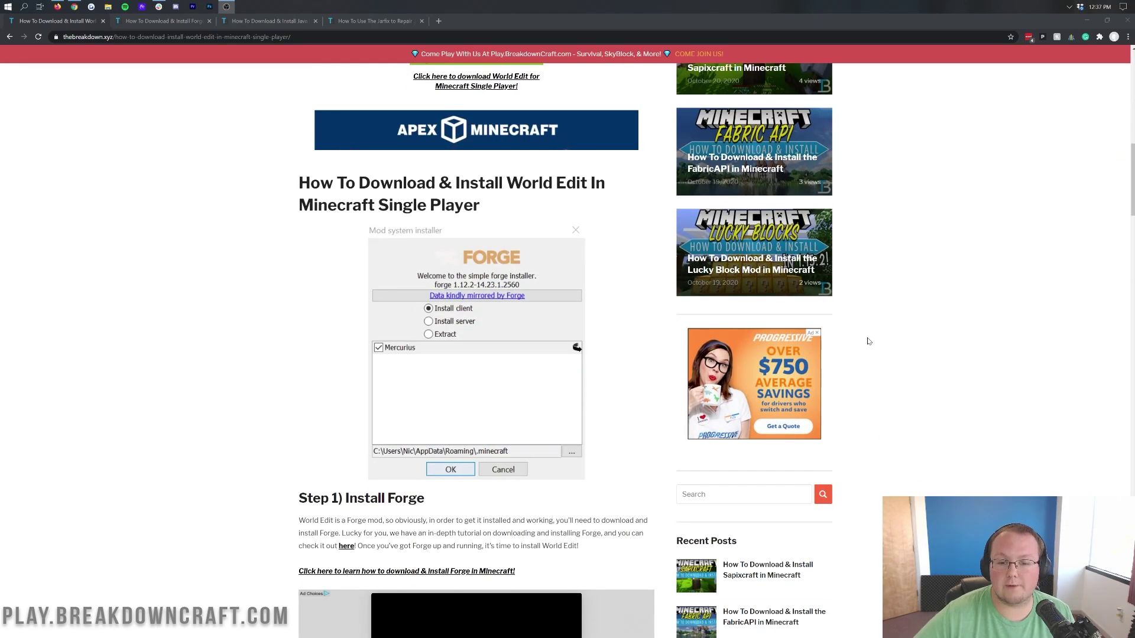
pyautogui.scroll(-2, 868, 341)
pyautogui.scroll(-1, 868, 341)
pyautogui.scroll(8, 868, 341)
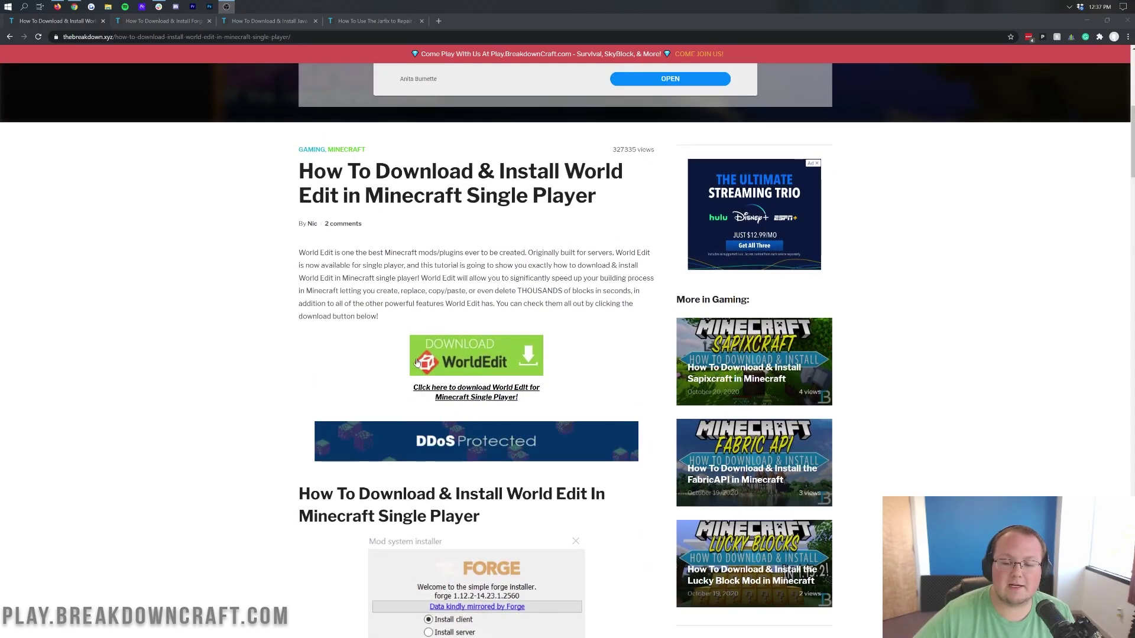
pyautogui.click(465, 352)
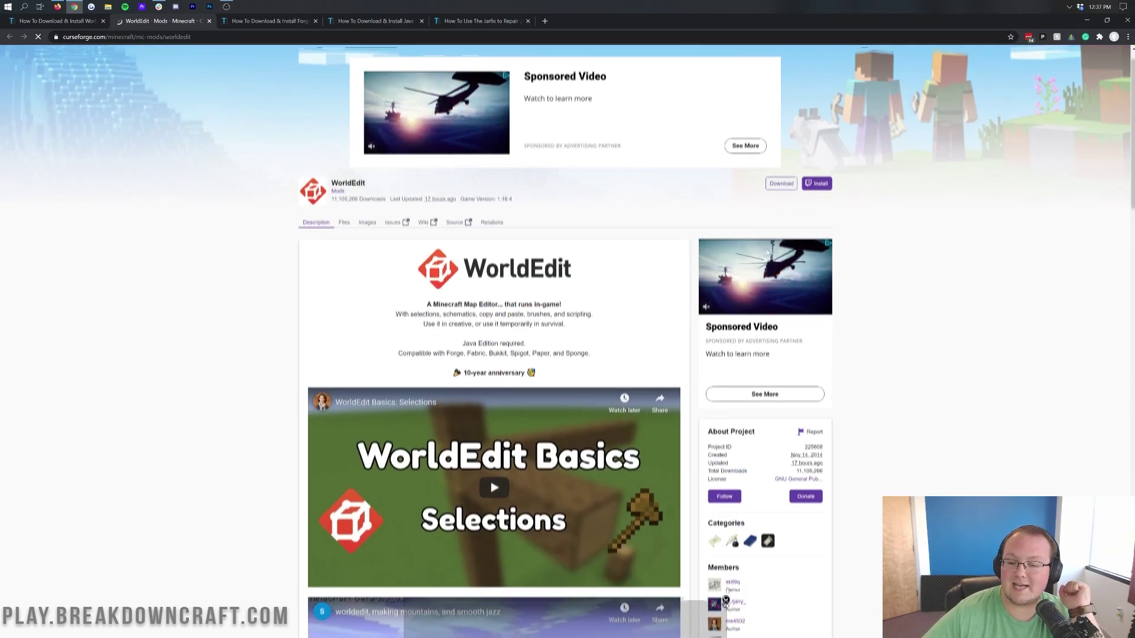
# Download and keep the WorldEdit 7.2.0 Forge jar from Recent Files, then return to the Forge article
pyautogui.scroll(-7, 765, 256)
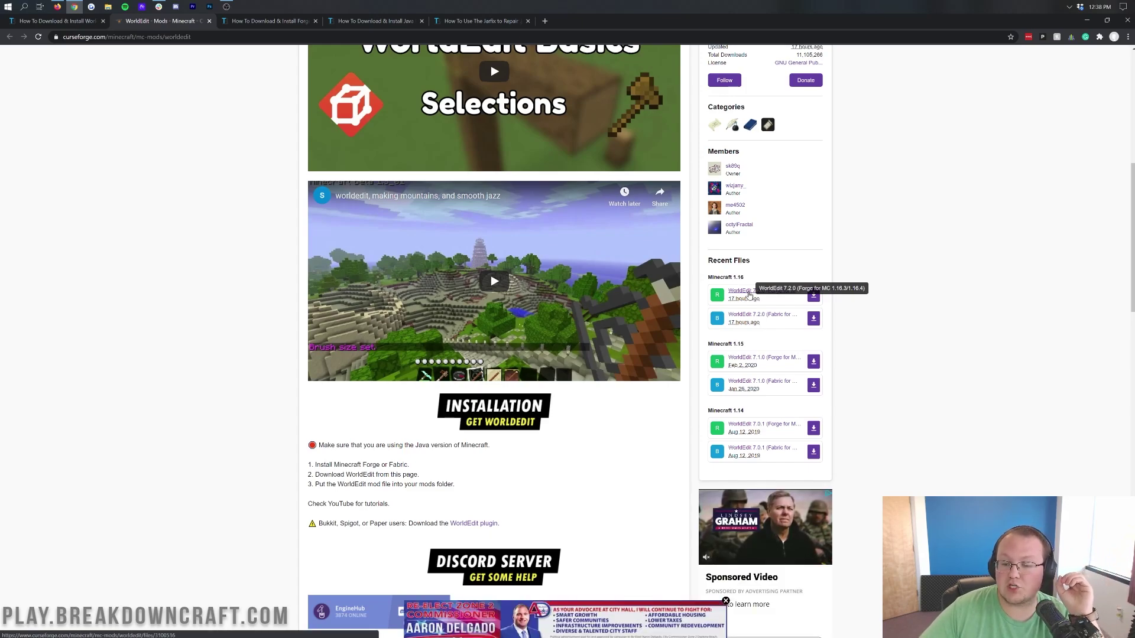
pyautogui.click(814, 295)
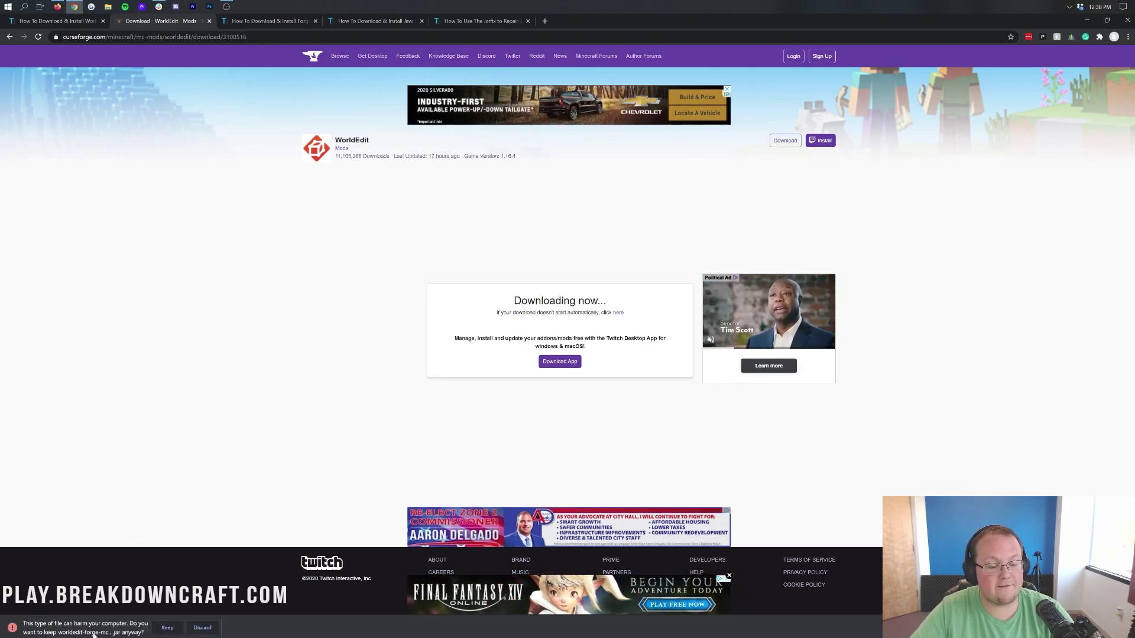
pyautogui.click(168, 628)
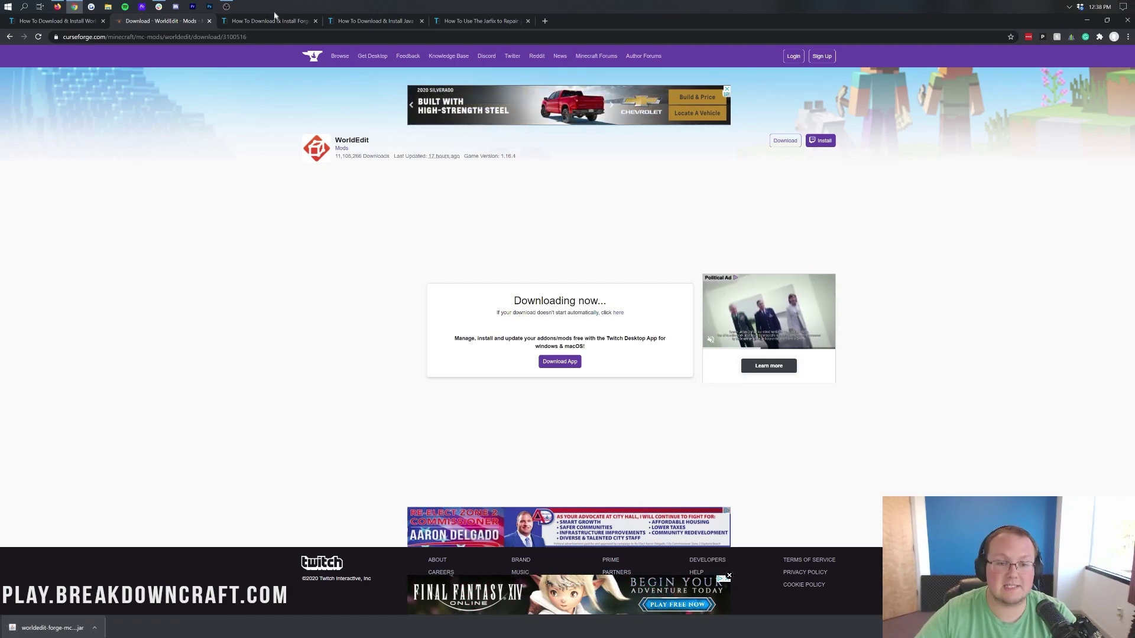
pyautogui.click(273, 21)
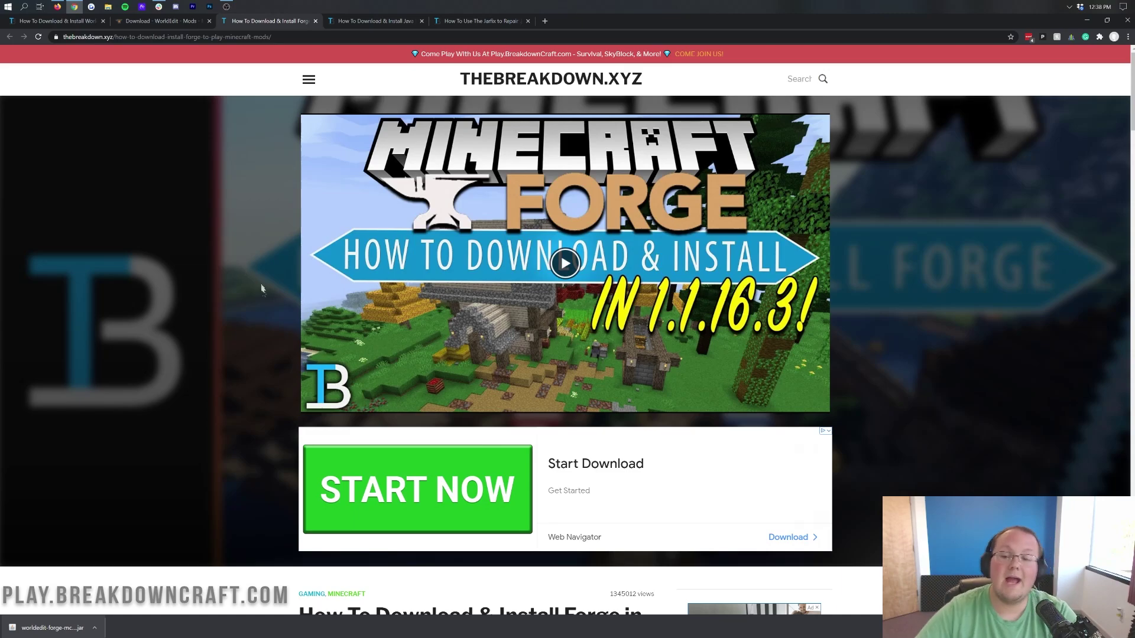
# Scroll the Forge install article and follow its Download Forge image to the official site
pyautogui.scroll(-10, 245, 397)
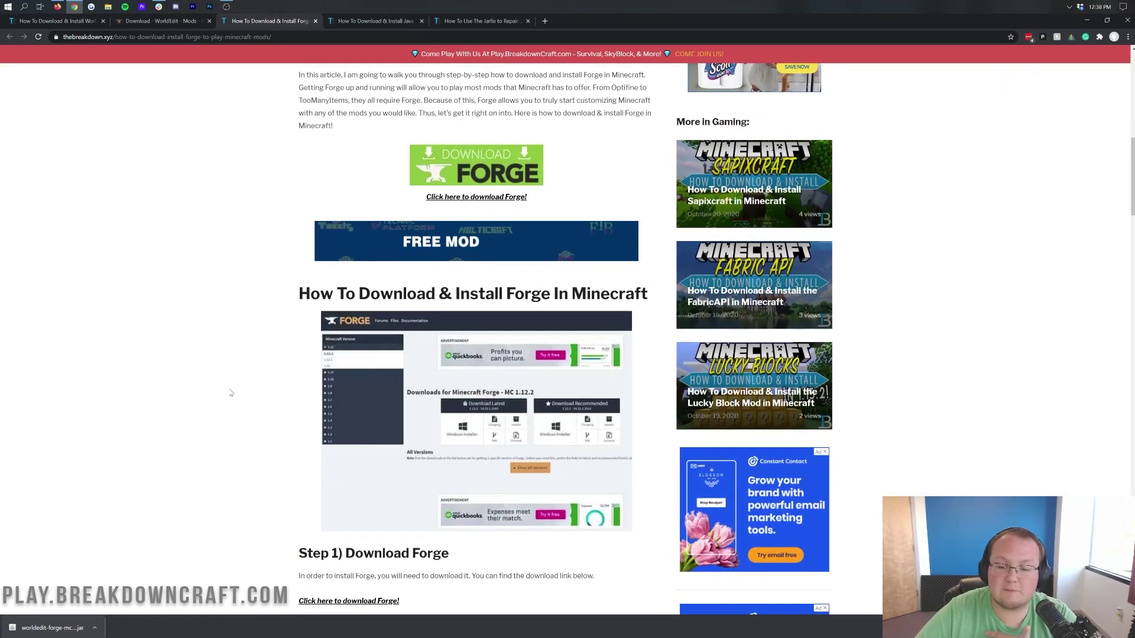
pyautogui.scroll(-8, 232, 393)
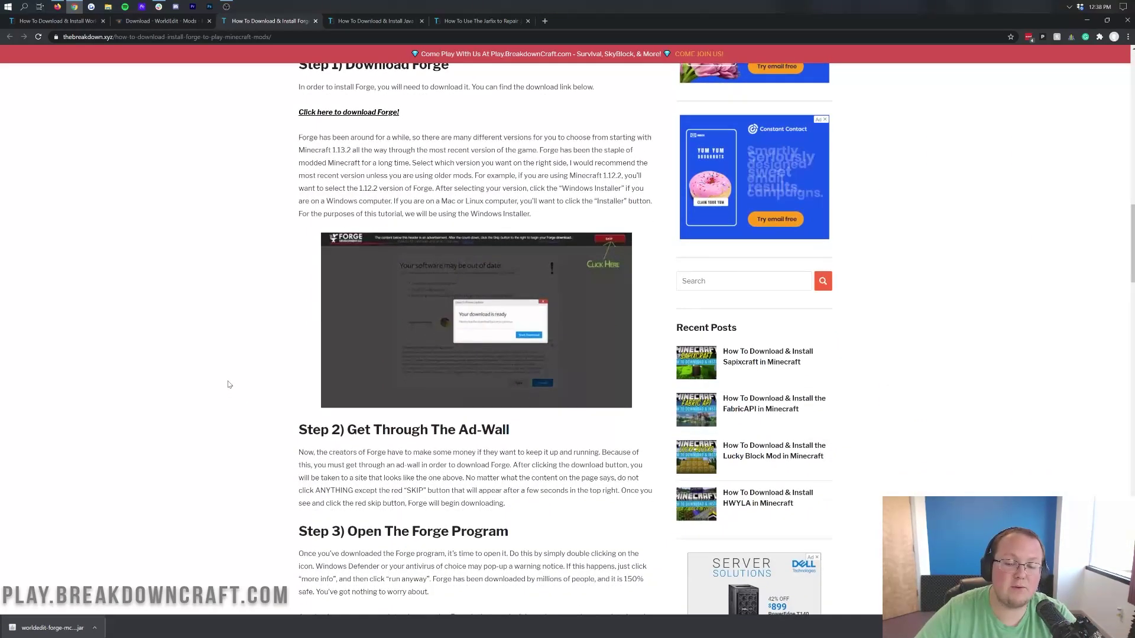
pyautogui.scroll(-3, 229, 385)
pyautogui.scroll(12, 230, 385)
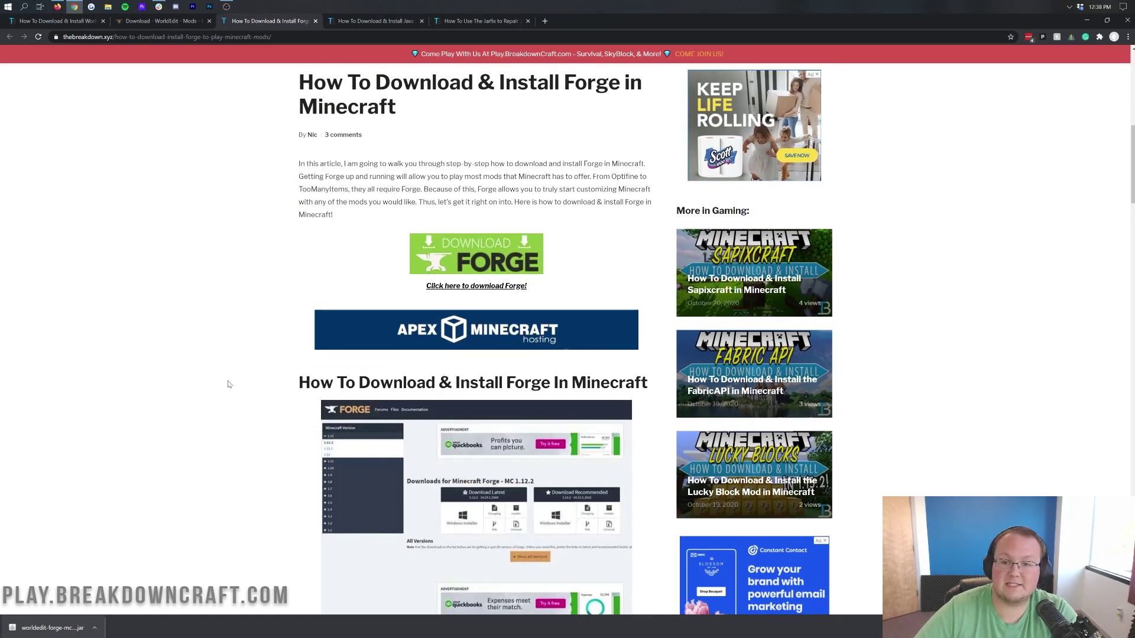
pyautogui.scroll(2, 229, 384)
pyautogui.scroll(-1, 230, 385)
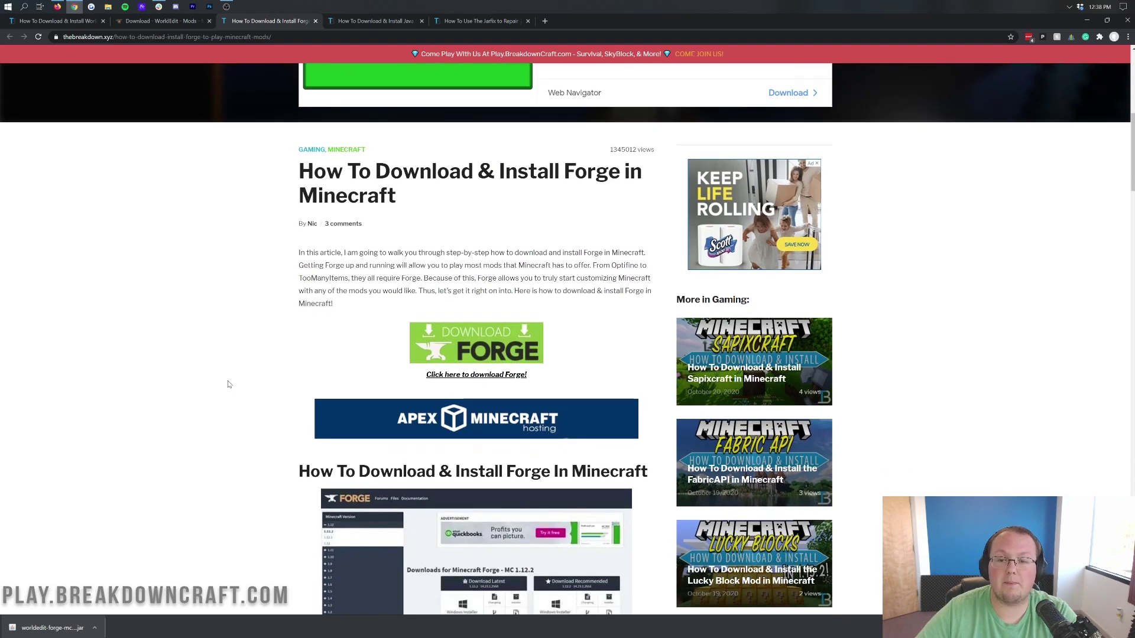
pyautogui.click(459, 354)
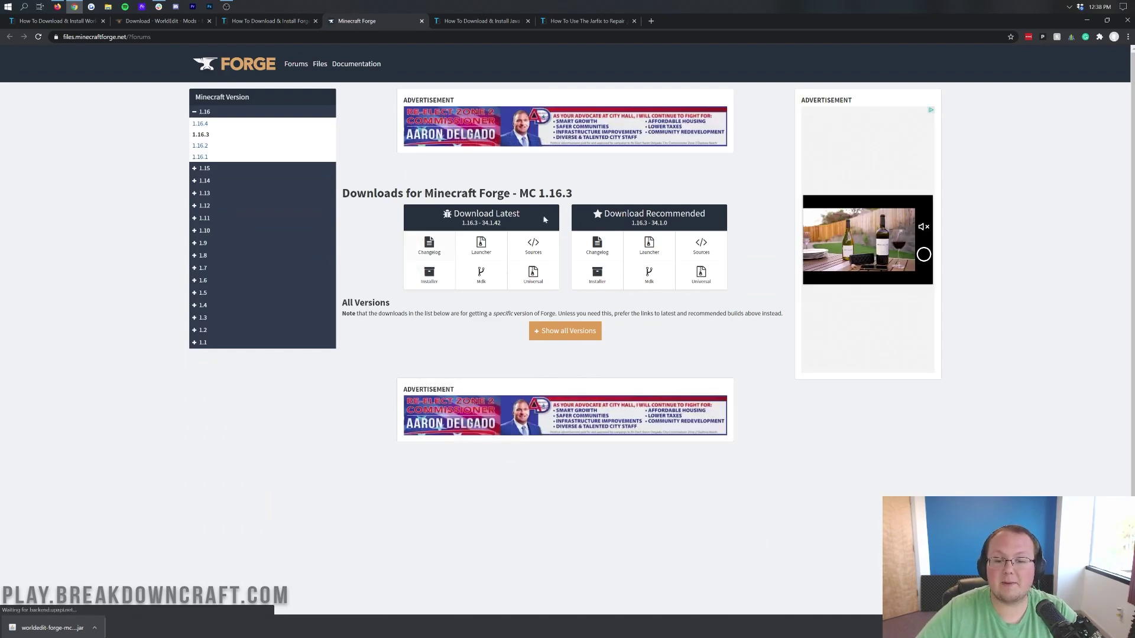
# Select Minecraft 1.16.4 in the Forge version sidebar and download its latest Installer
pyautogui.moveTo(573, 194); pyautogui.dragTo(519, 194)
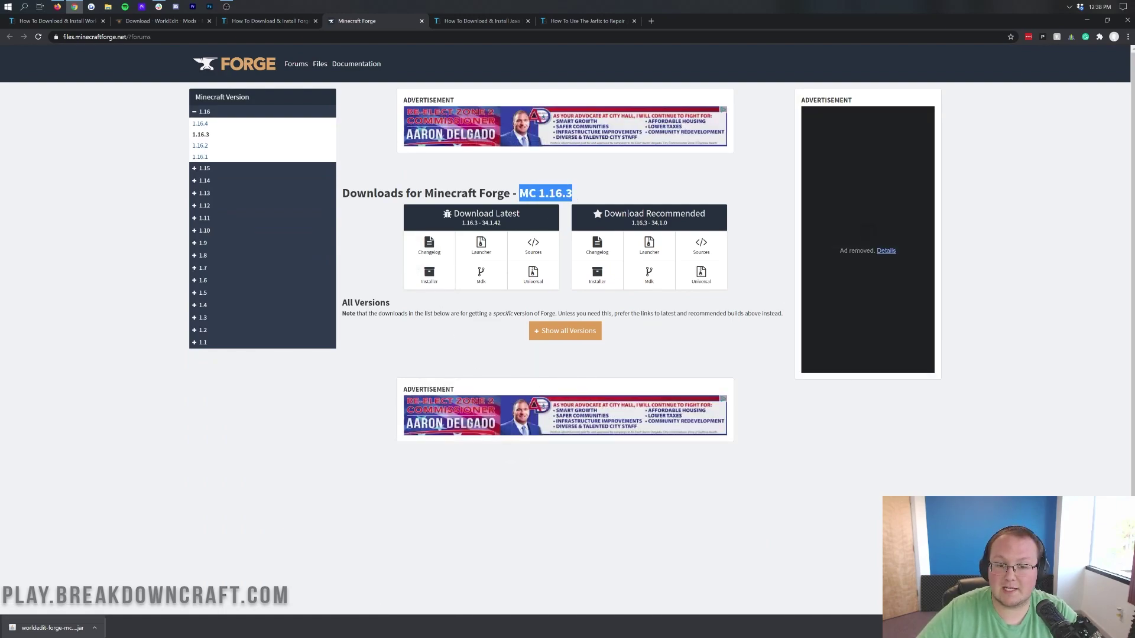
pyautogui.click(548, 188)
pyautogui.click(206, 113)
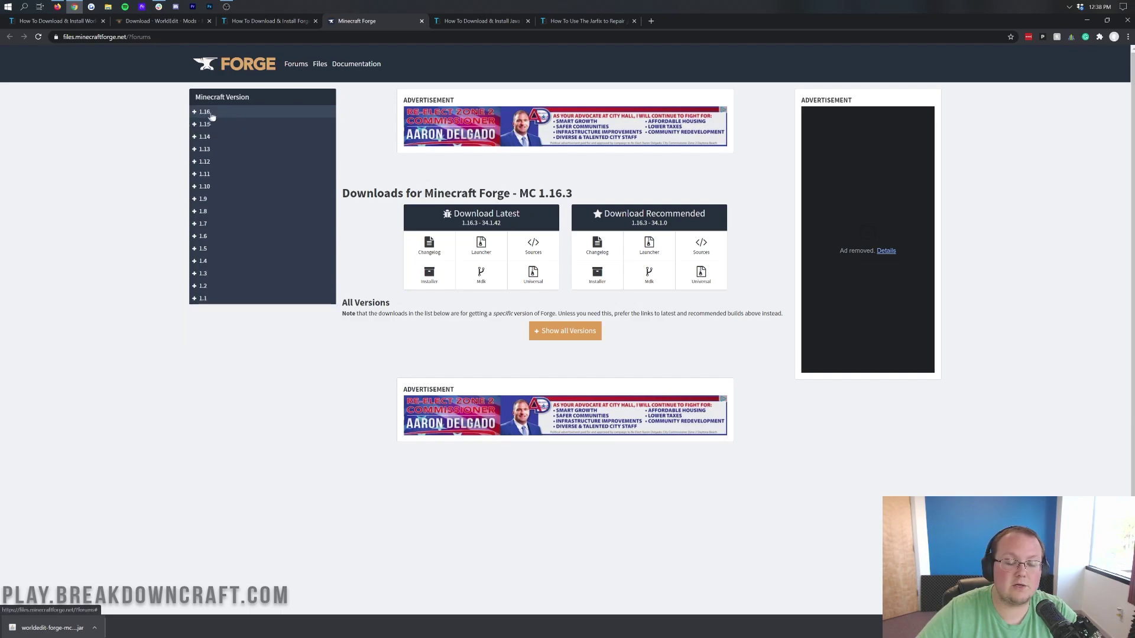
pyautogui.click(208, 114)
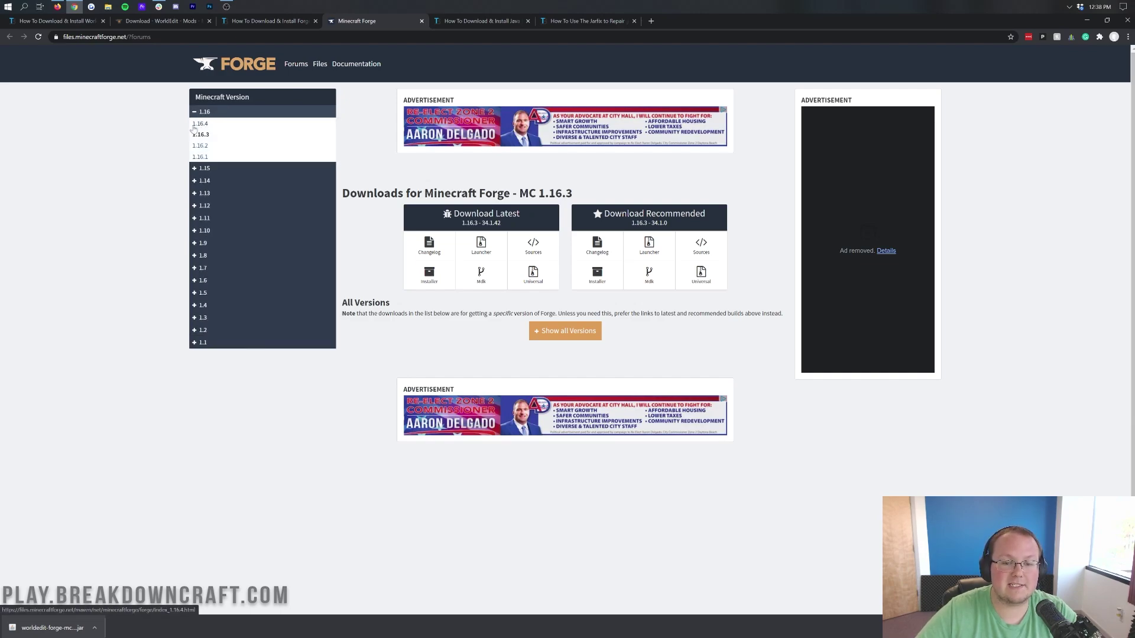
pyautogui.click(201, 124)
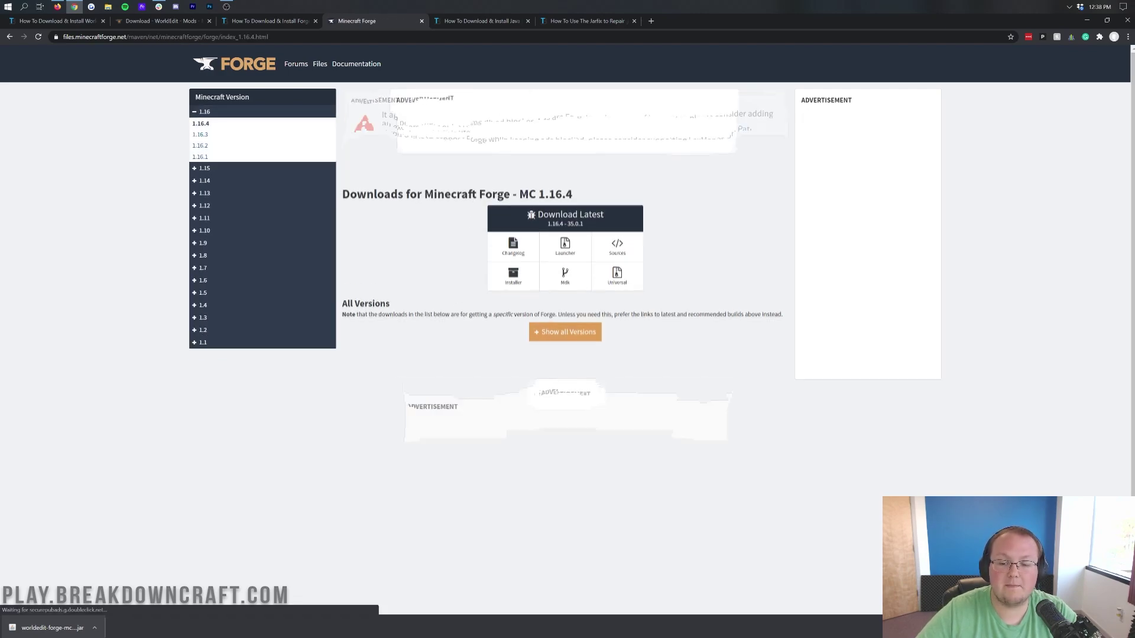
pyautogui.moveTo(517, 194); pyautogui.dragTo(572, 195)
pyautogui.click(573, 200)
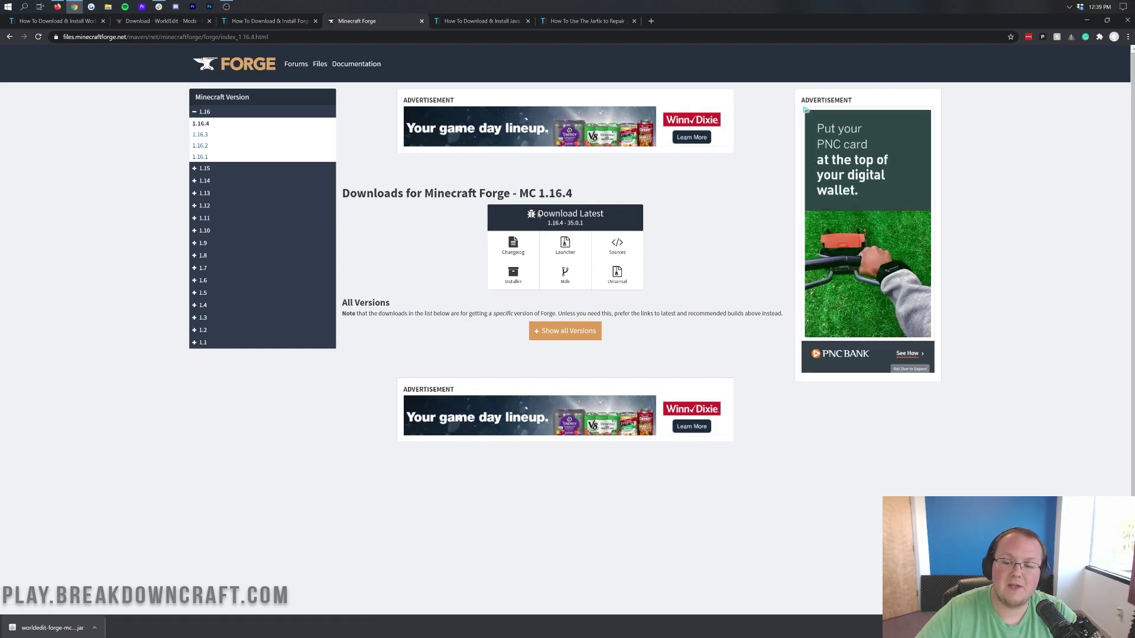
pyautogui.click(509, 282)
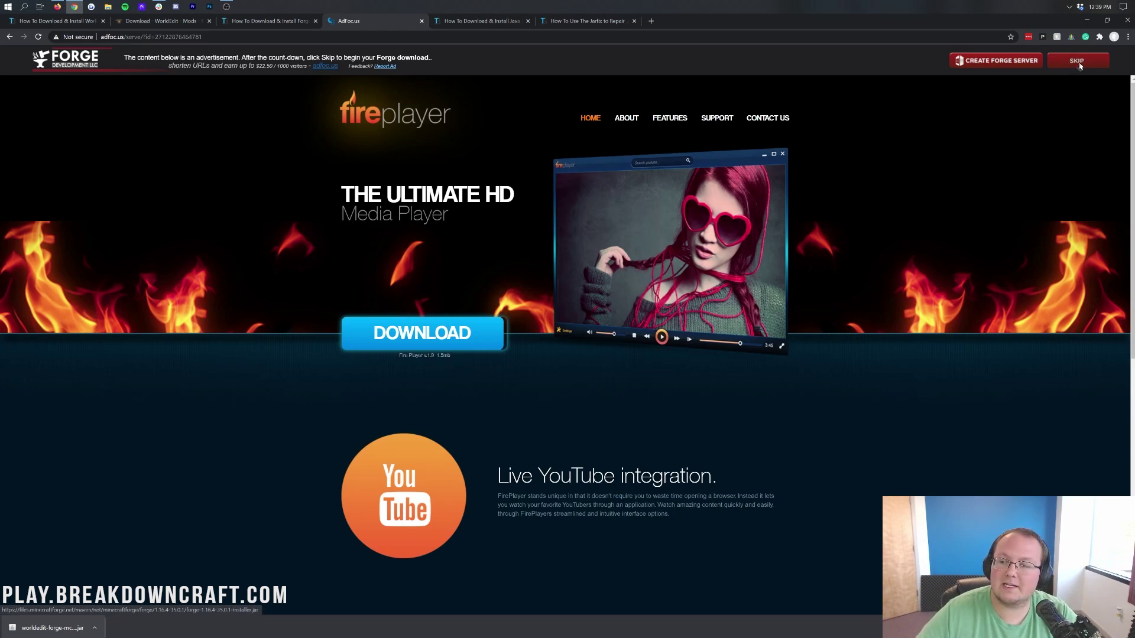
# Skip the AdFoc.us ad so the Forge 1.16.4-35.0.1 installer downloads, then switch tabs
pyautogui.click(1077, 62)
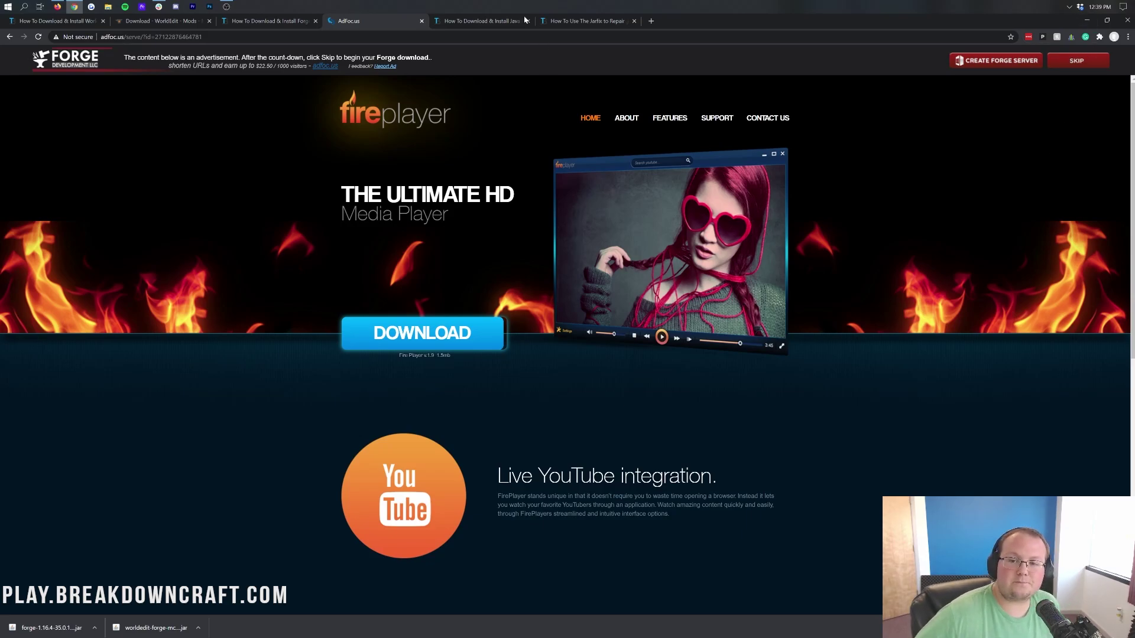
pyautogui.hotkey('ctrl', 'Tab')
# Turn off desktop auto-arrange and place the Forge and WorldEdit jars side by side, upper middle
pyautogui.click(1087, 22)
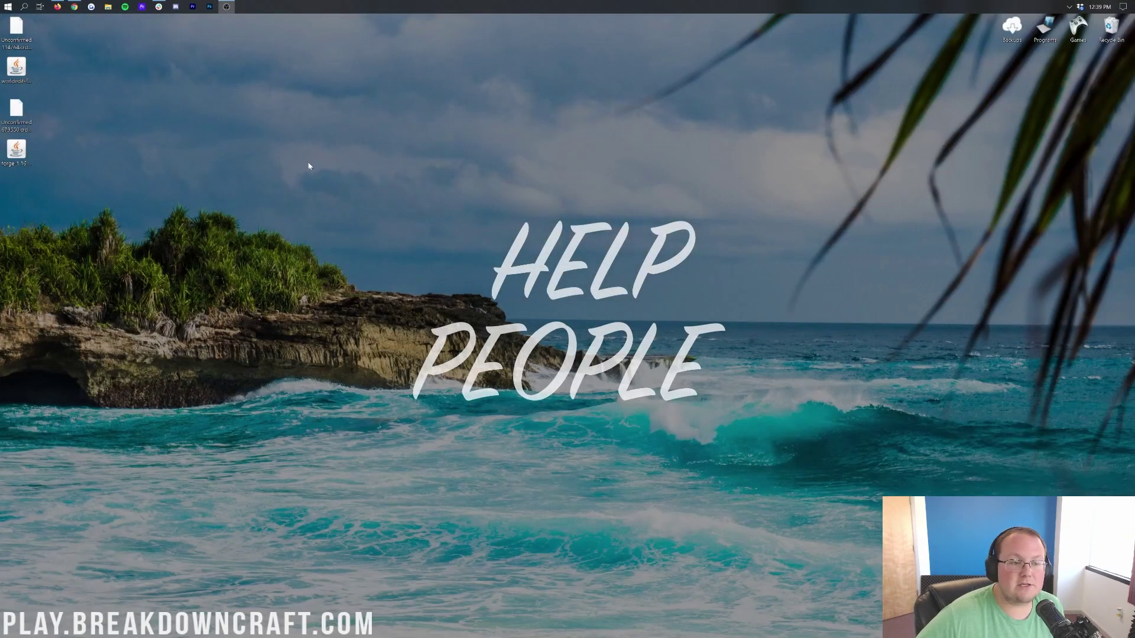
pyautogui.rightClick(154, 143)
pyautogui.click(183, 171)
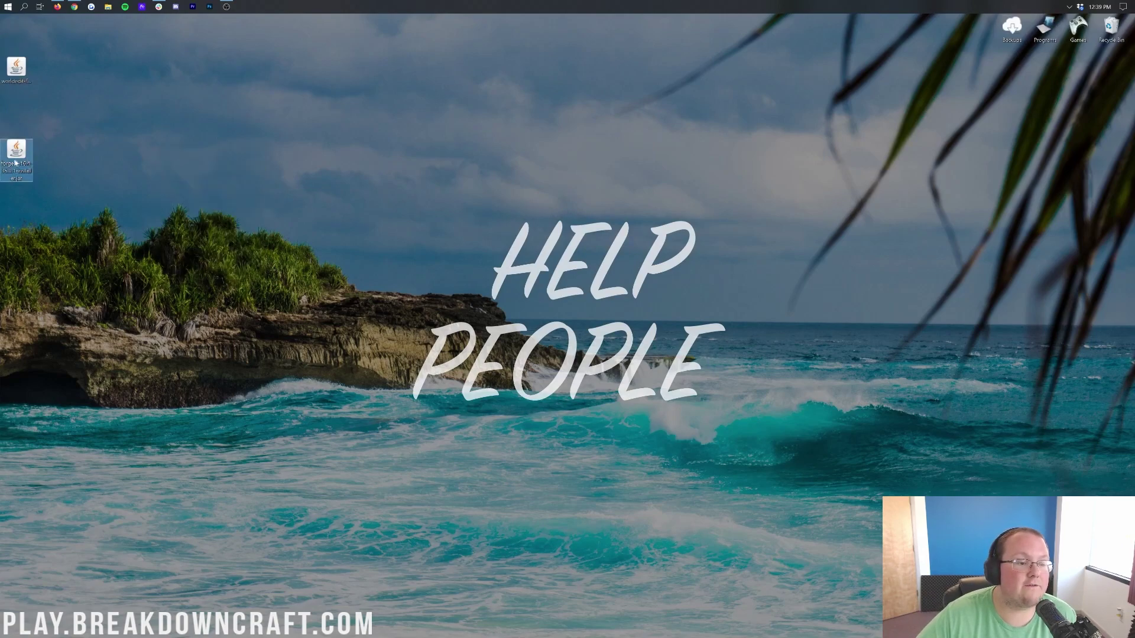
pyautogui.moveTo(27, 159); pyautogui.dragTo(359, 117)
pyautogui.moveTo(26, 75); pyautogui.dragTo(403, 114)
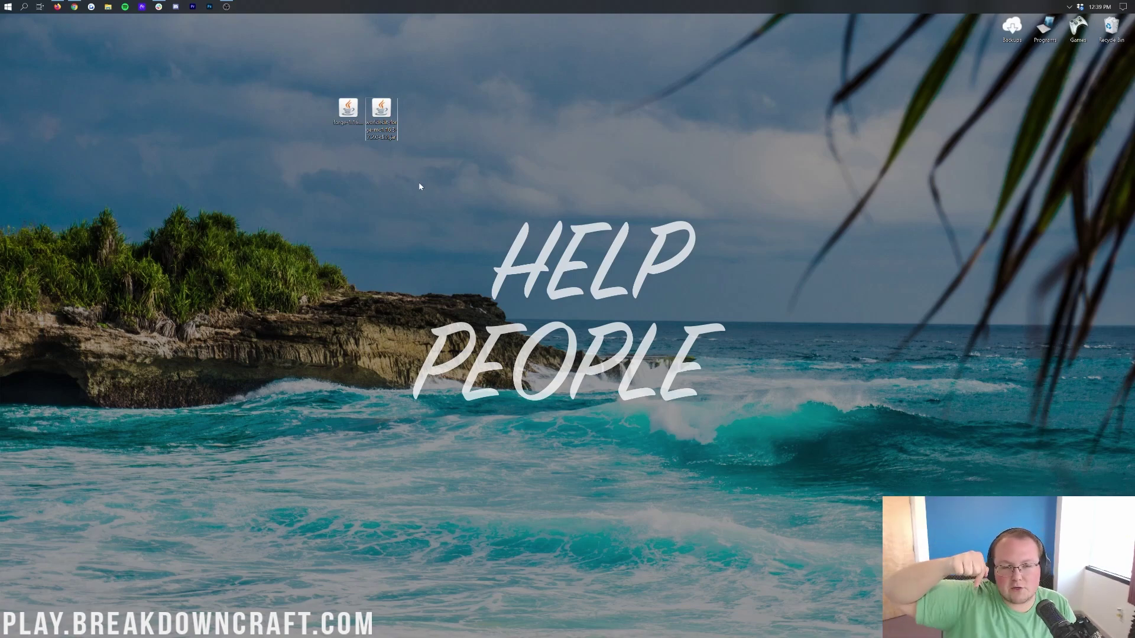
# Check that the Downloads folder is empty, select both desktop jars, and close the folder
pyautogui.click(3, 4)
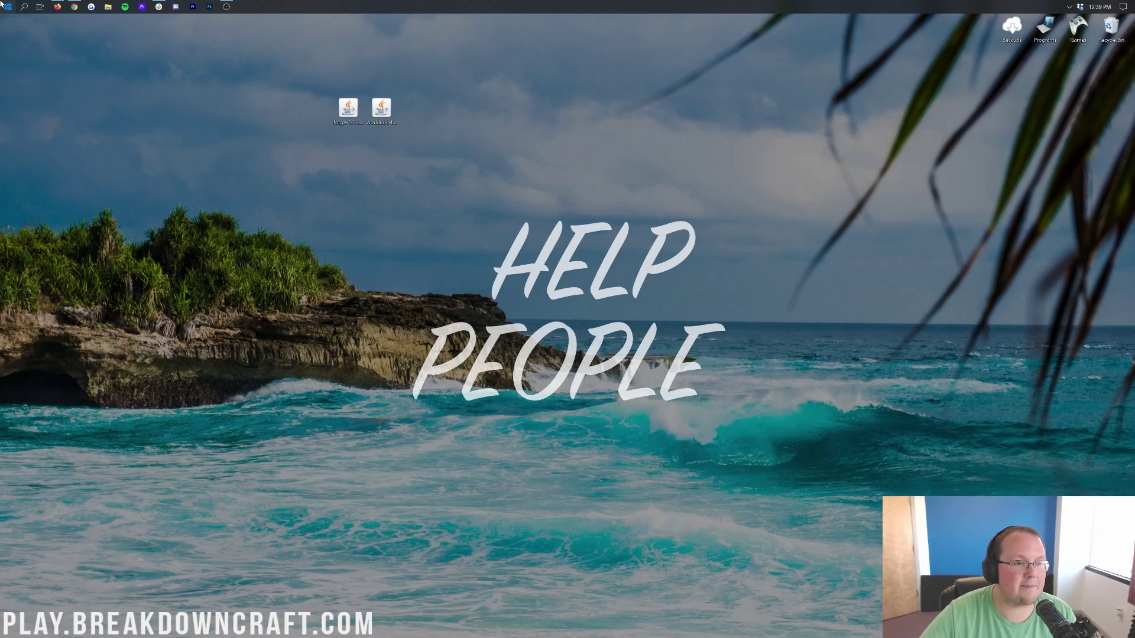
pyautogui.write('down')
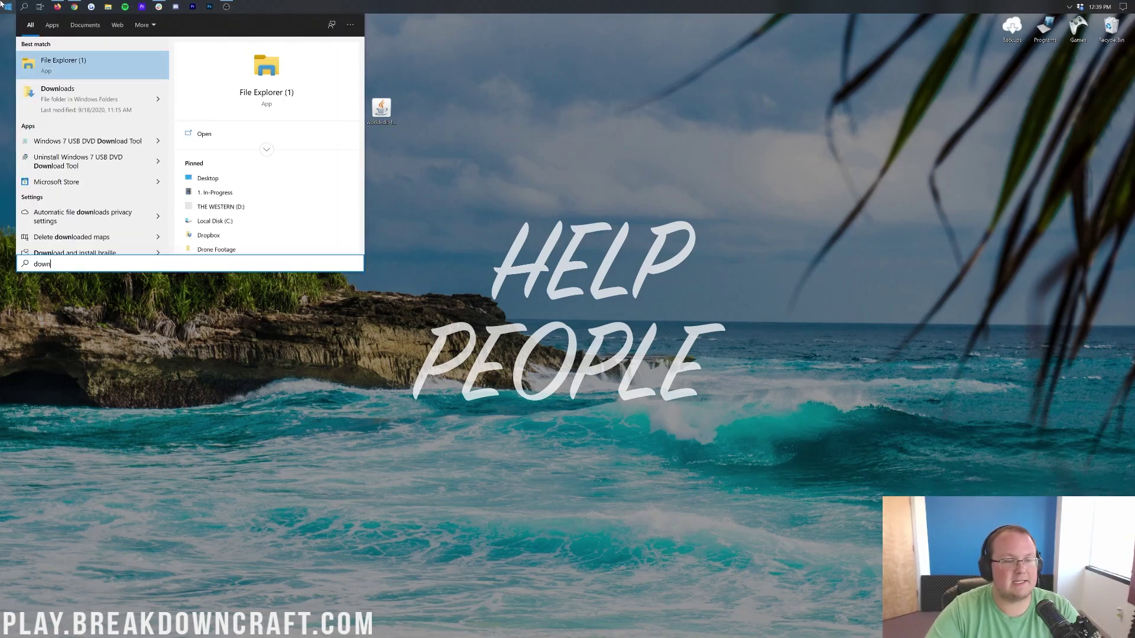
pyautogui.click(73, 93)
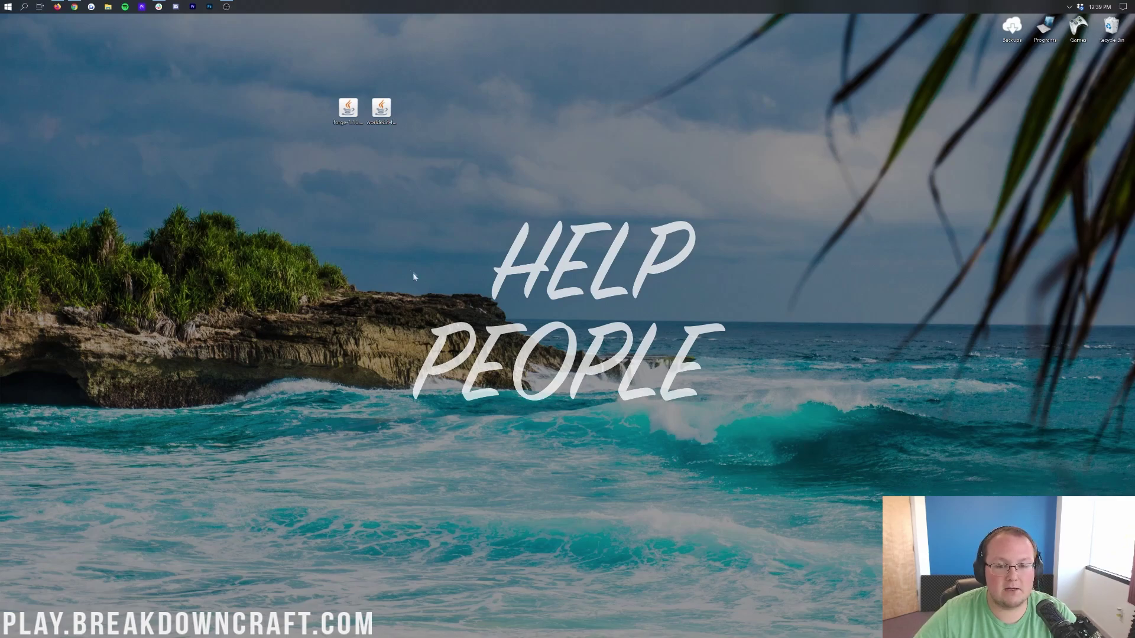
pyautogui.moveTo(306, 128); pyautogui.dragTo(443, 114)
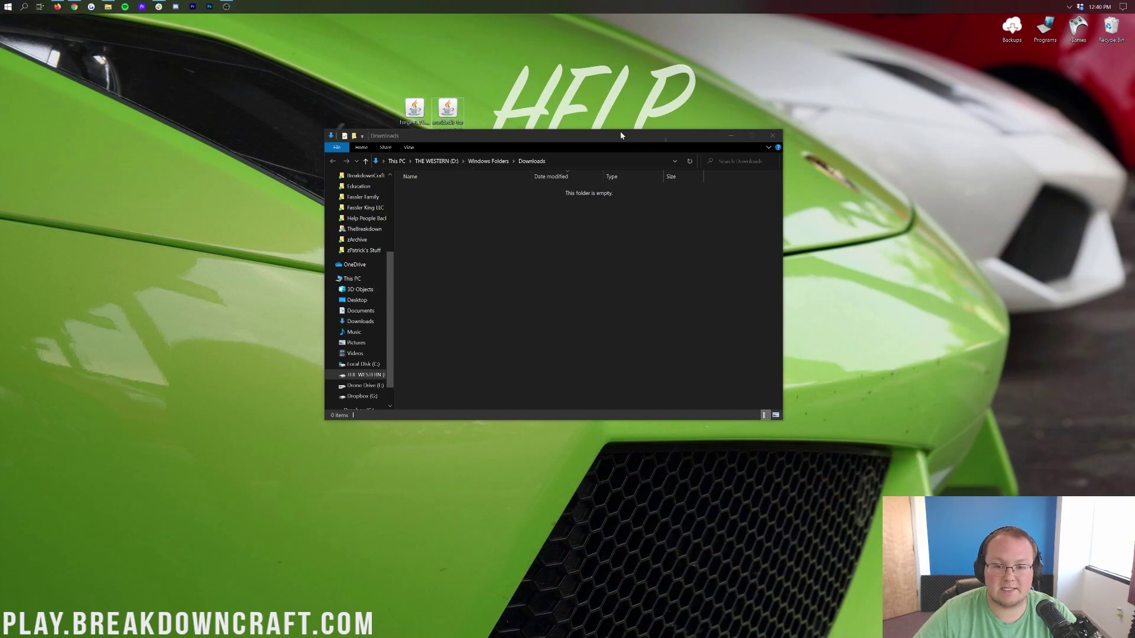
pyautogui.click(773, 136)
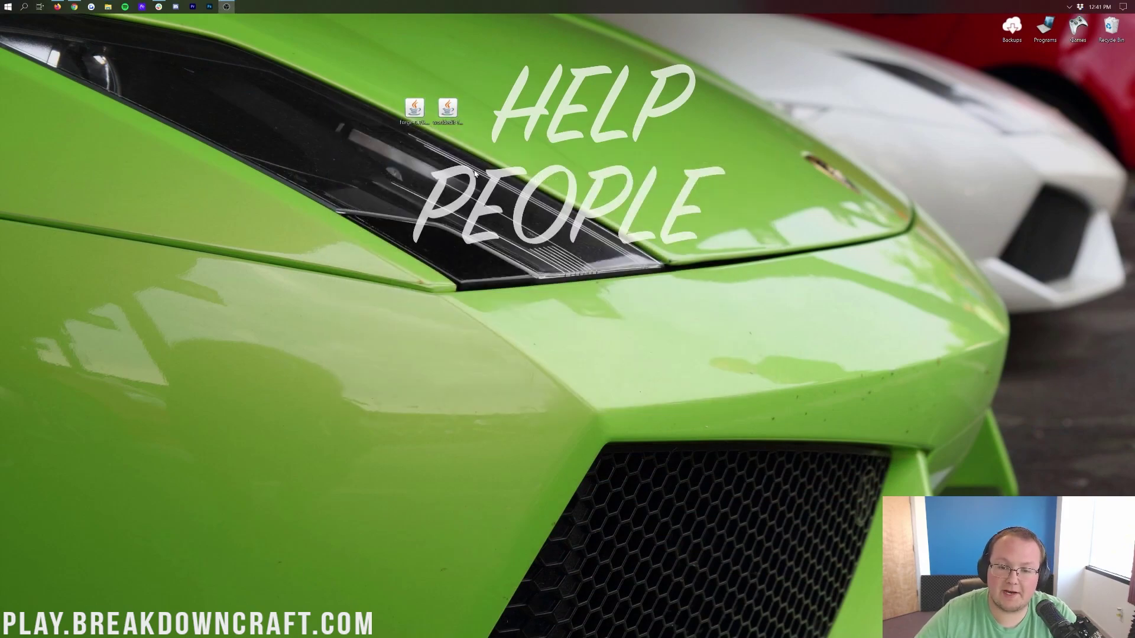
# Space out the jars, check the Forge jar's Open with options, then return to the Java guide
pyautogui.moveTo(449, 111); pyautogui.dragTo(482, 112)
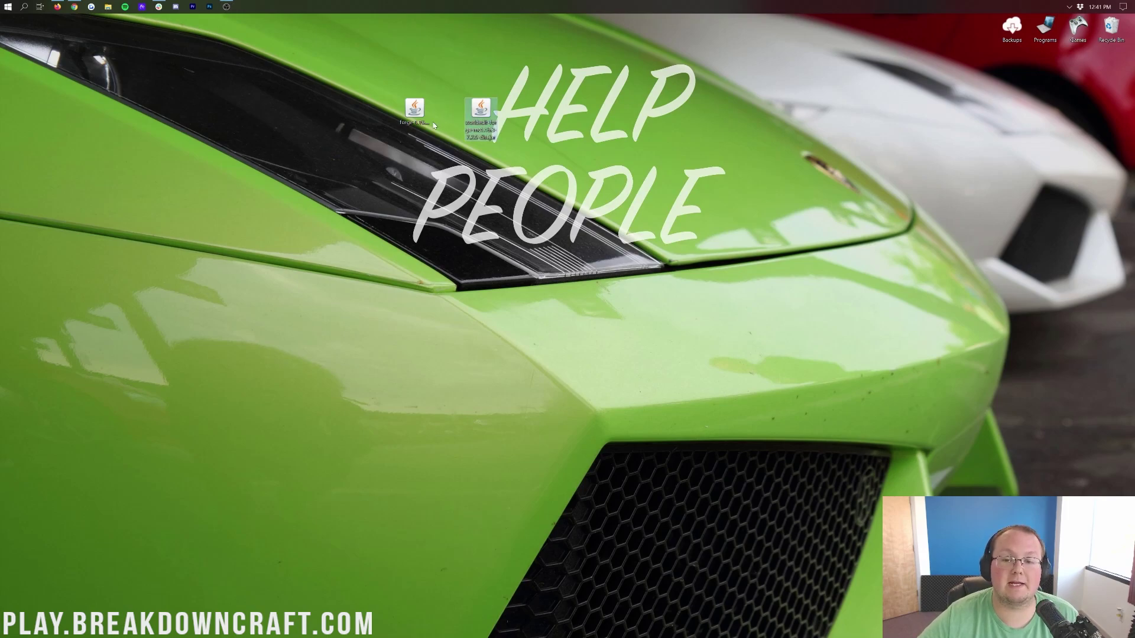
pyautogui.click(415, 116)
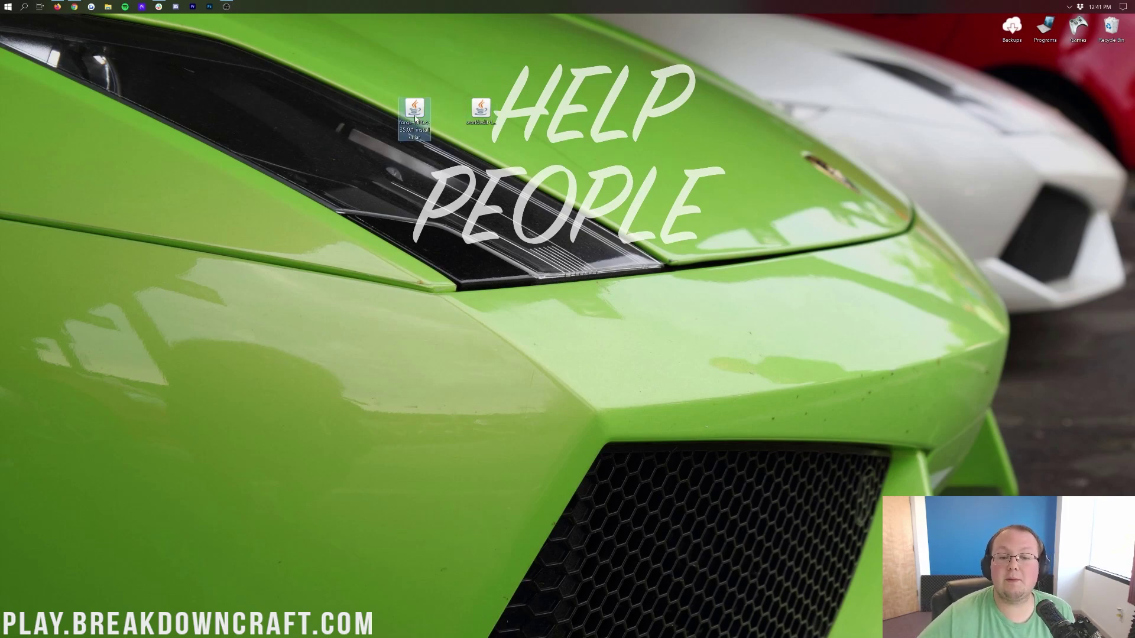
pyautogui.rightClick(414, 113)
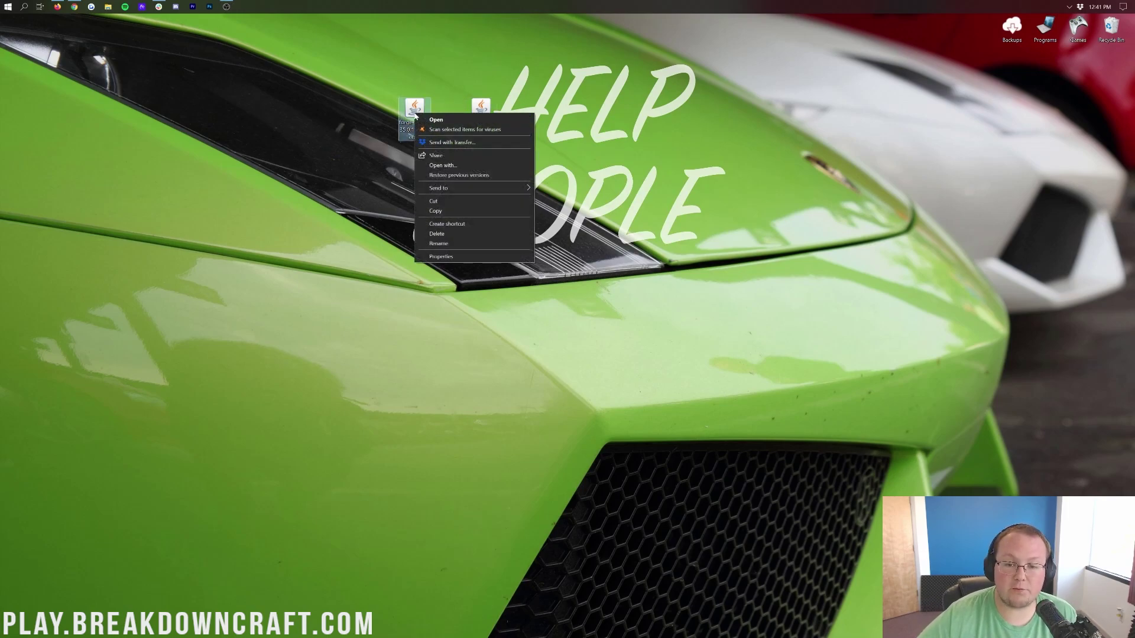
pyautogui.click(442, 165)
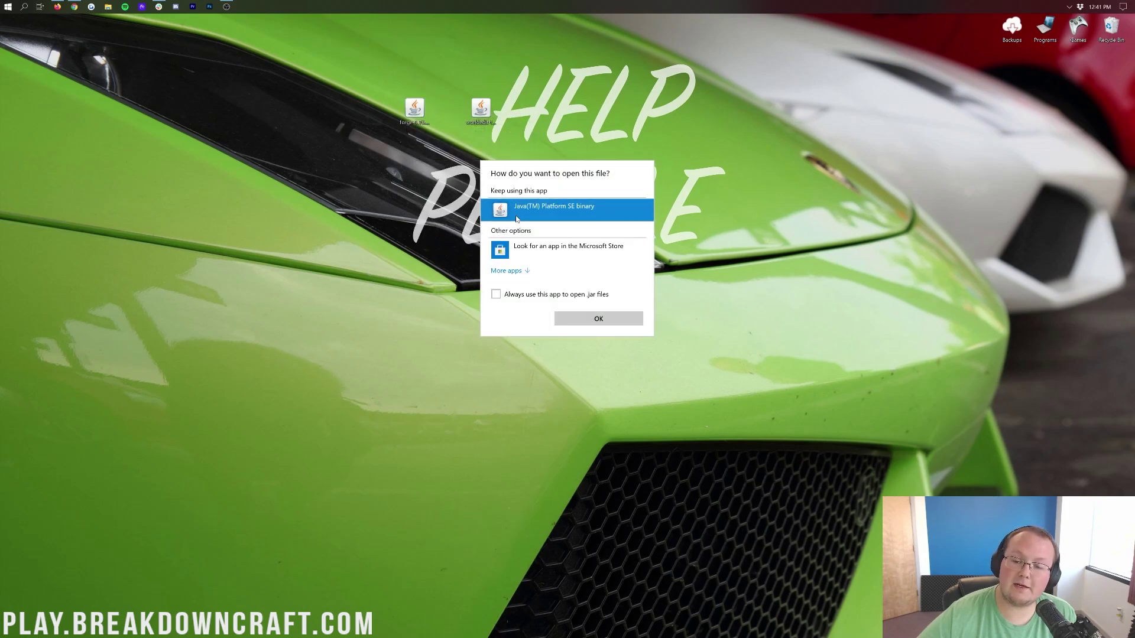
pyautogui.click(551, 356)
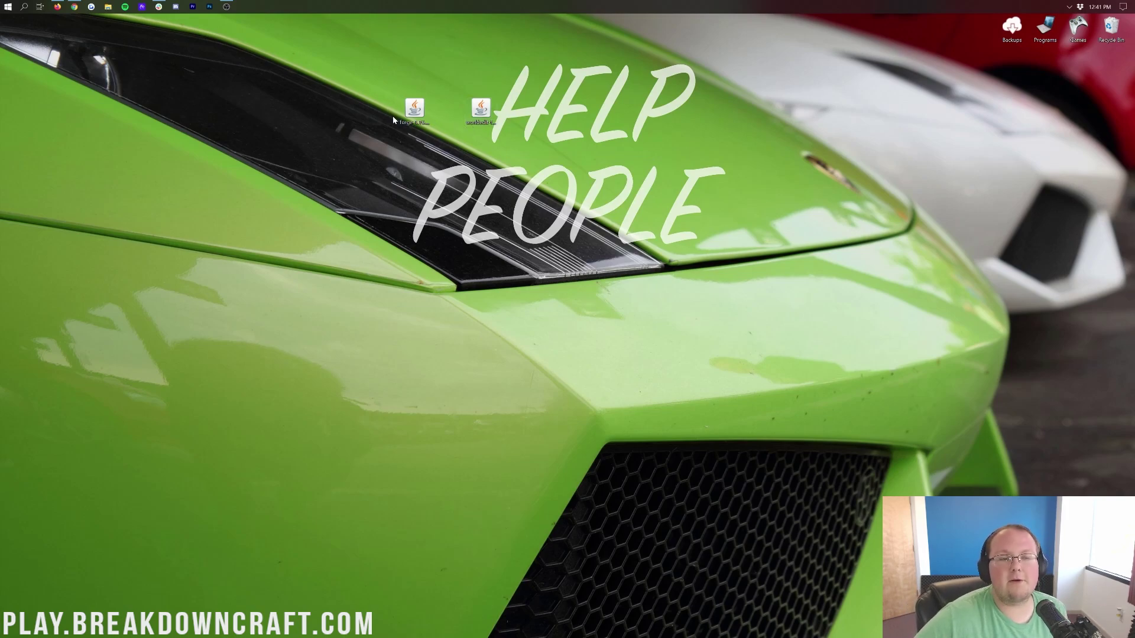
pyautogui.click(74, 7)
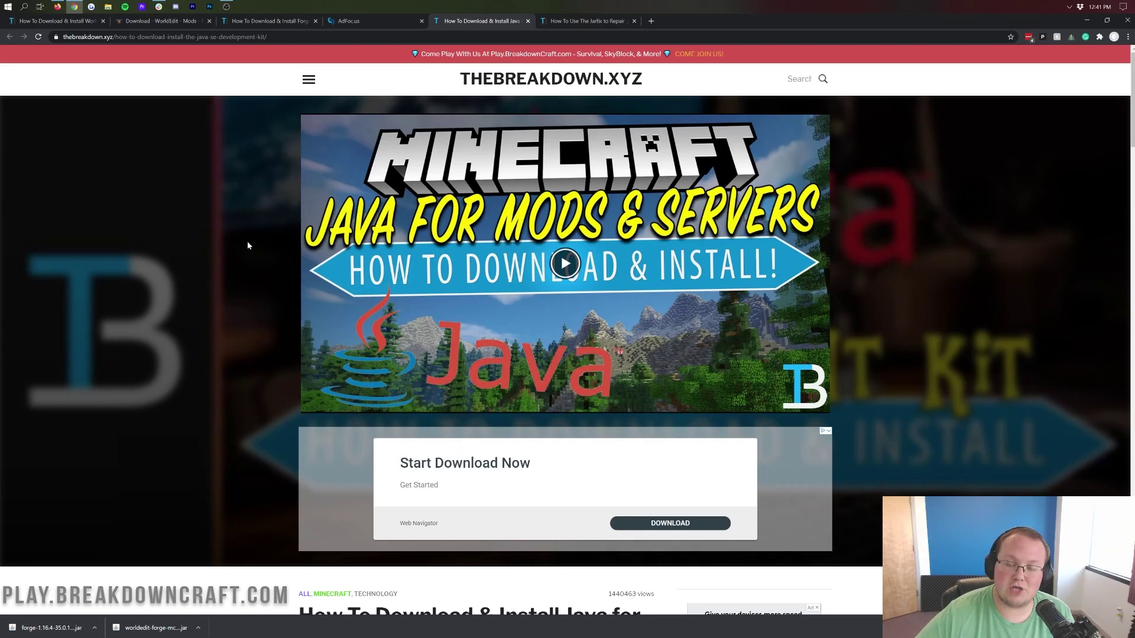
# Skim the Java install article, then switch to and skim the Jarfix article
pyautogui.scroll(-15, 247, 241)
pyautogui.scroll(-8, 250, 242)
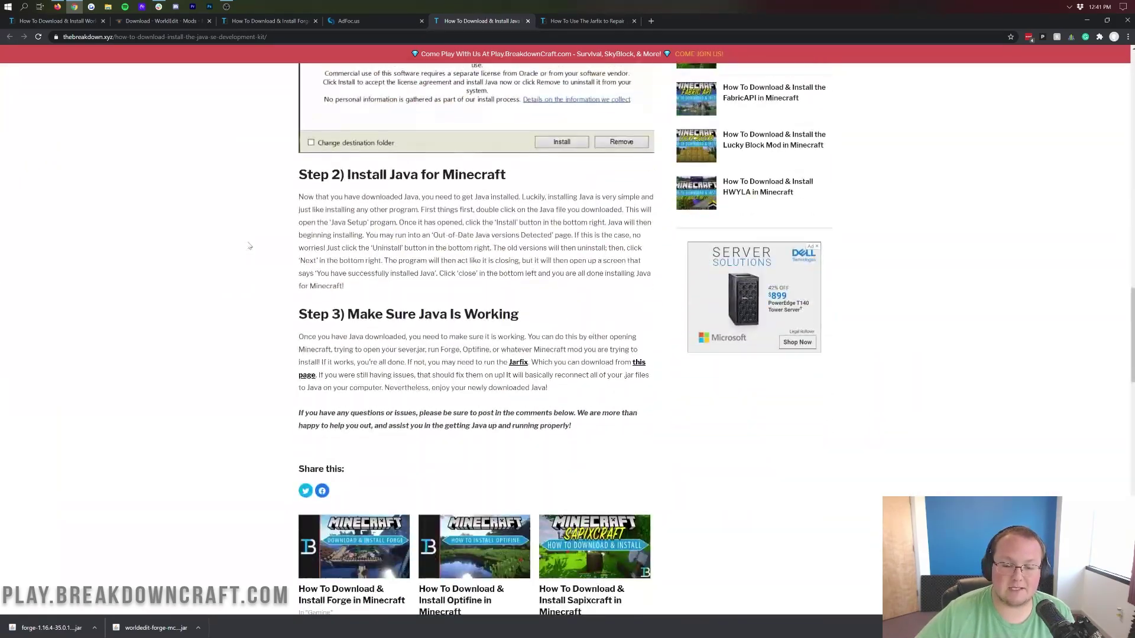
pyautogui.scroll(17, 426, 302)
pyautogui.scroll(10, 426, 302)
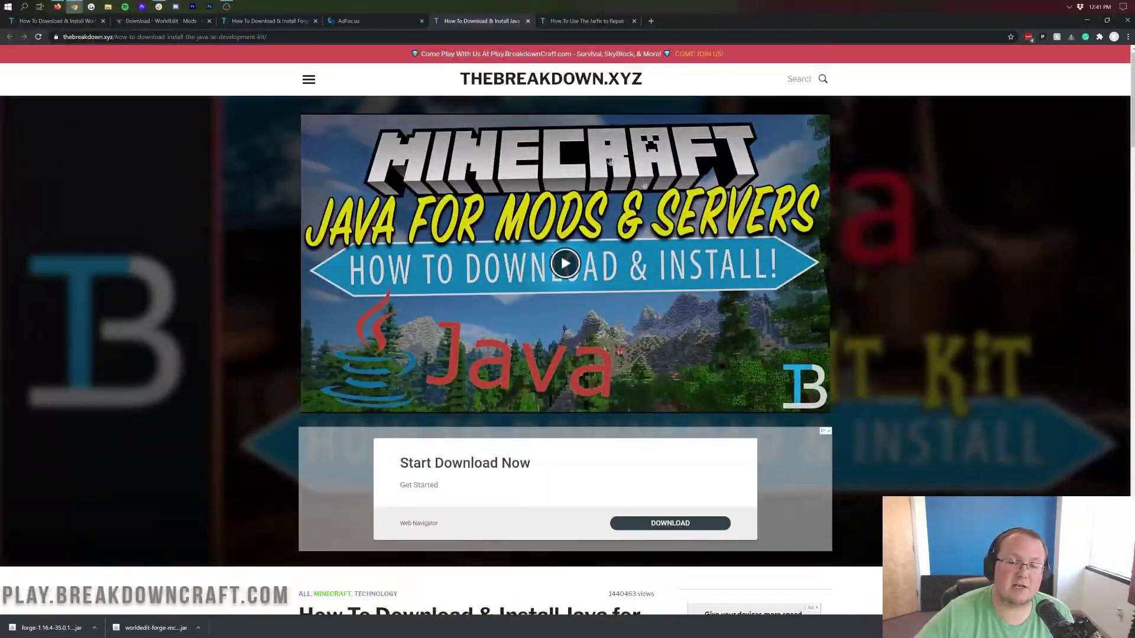
pyautogui.scroll(-6, 594, 270)
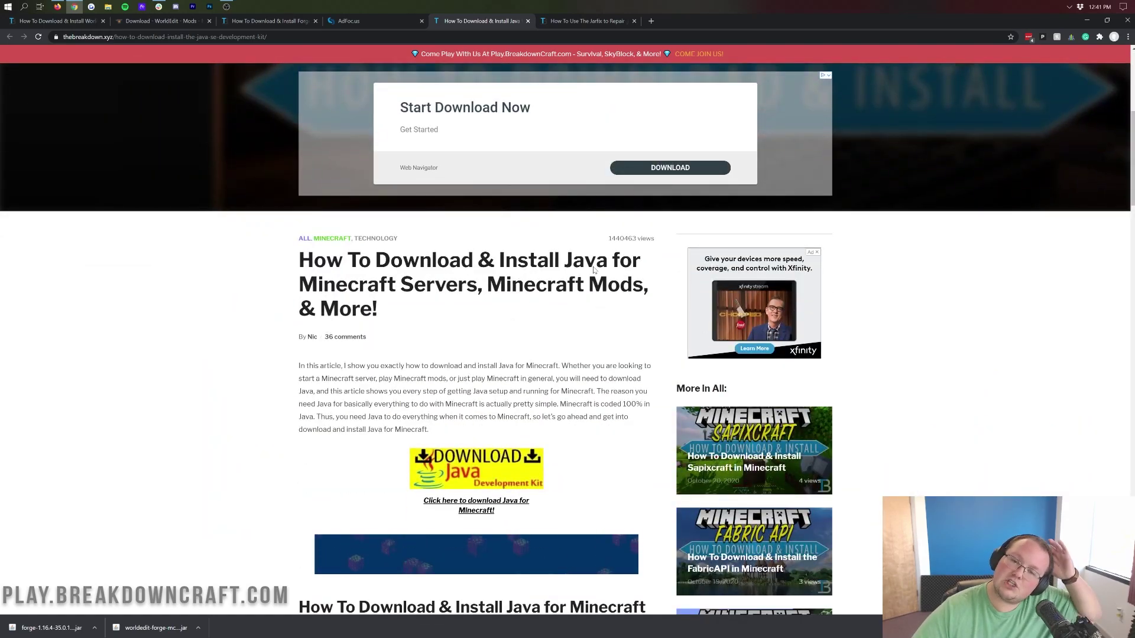
pyautogui.scroll(5, 528, 303)
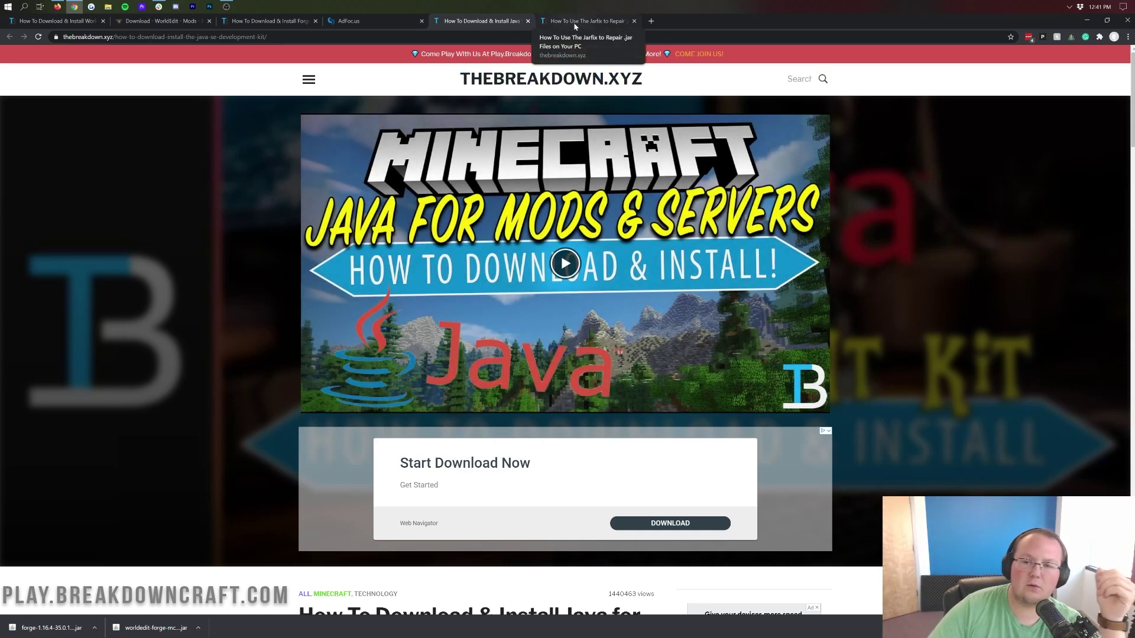
pyautogui.click(575, 22)
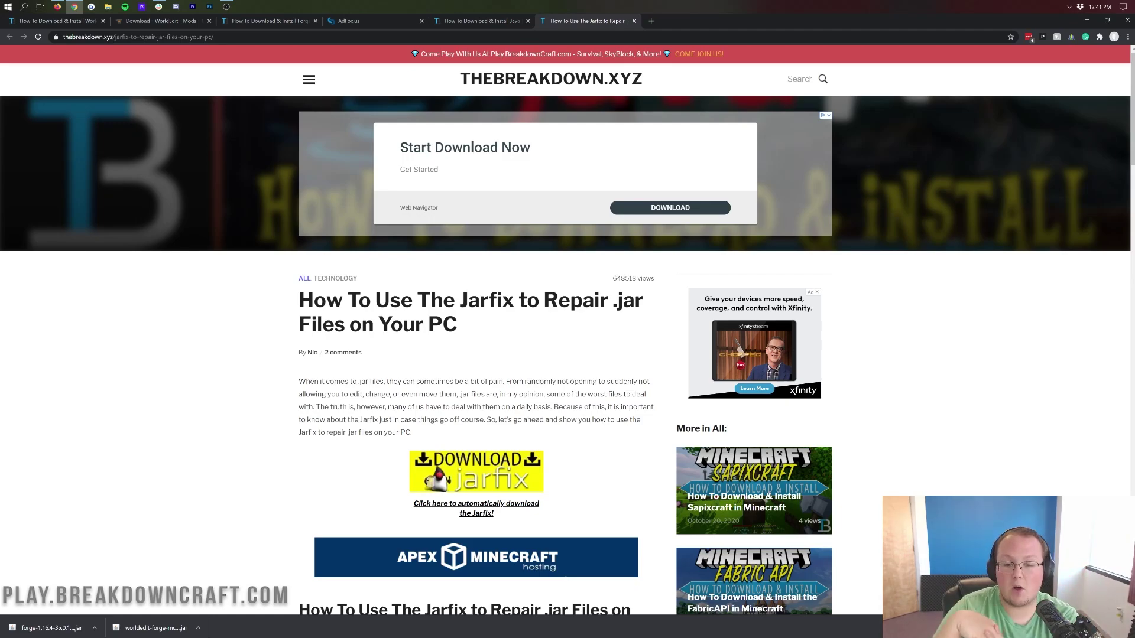
pyautogui.scroll(-15, 223, 284)
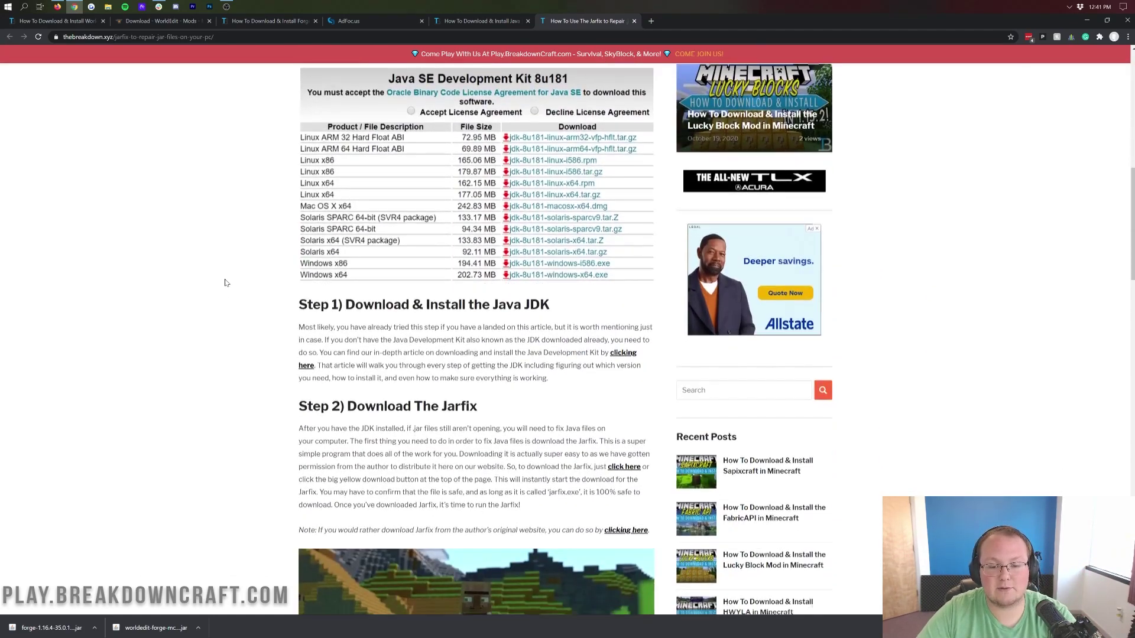
pyautogui.scroll(15, 222, 271)
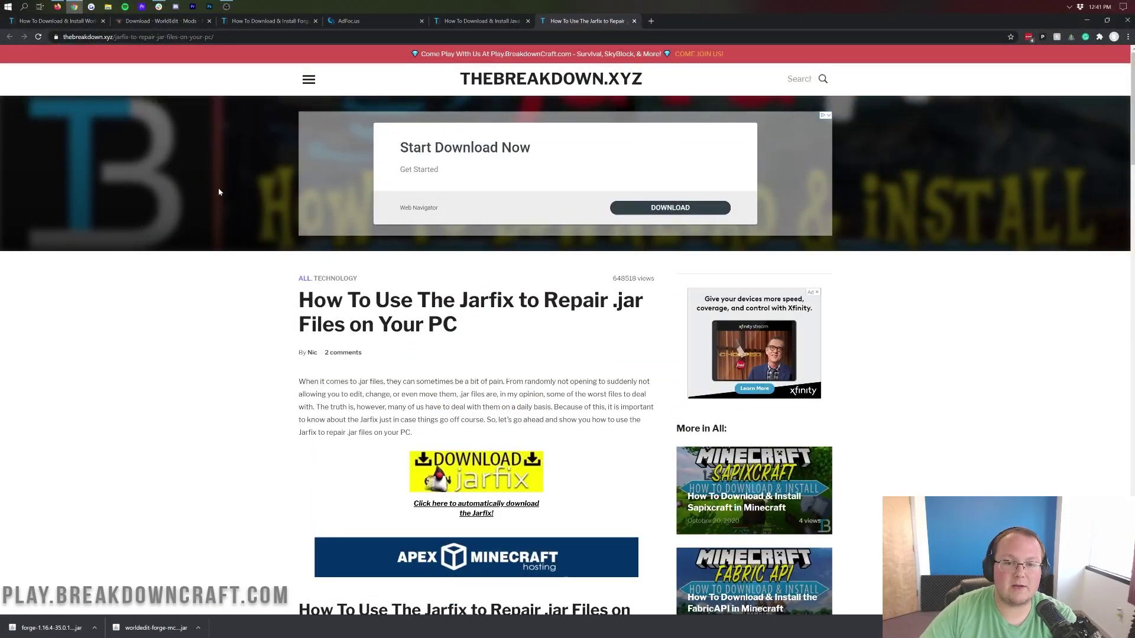
# Run the Forge jar with Java and install the 1.16.4-forge-35.0.1 client, confirming completion
pyautogui.click(1084, 22)
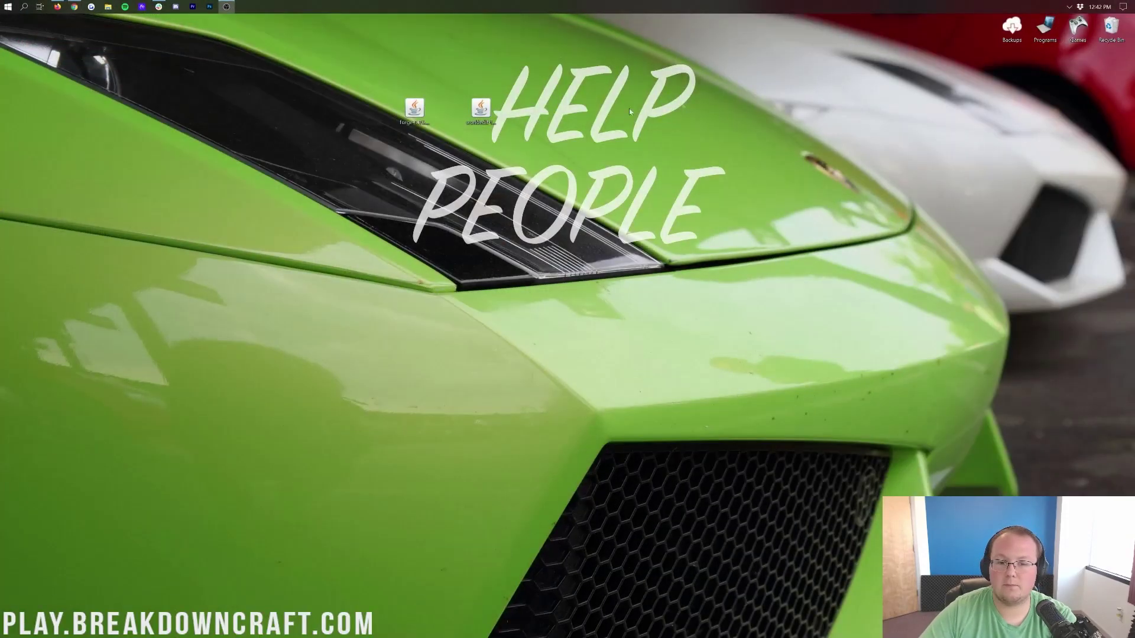
pyautogui.rightClick(410, 112)
pyautogui.click(450, 167)
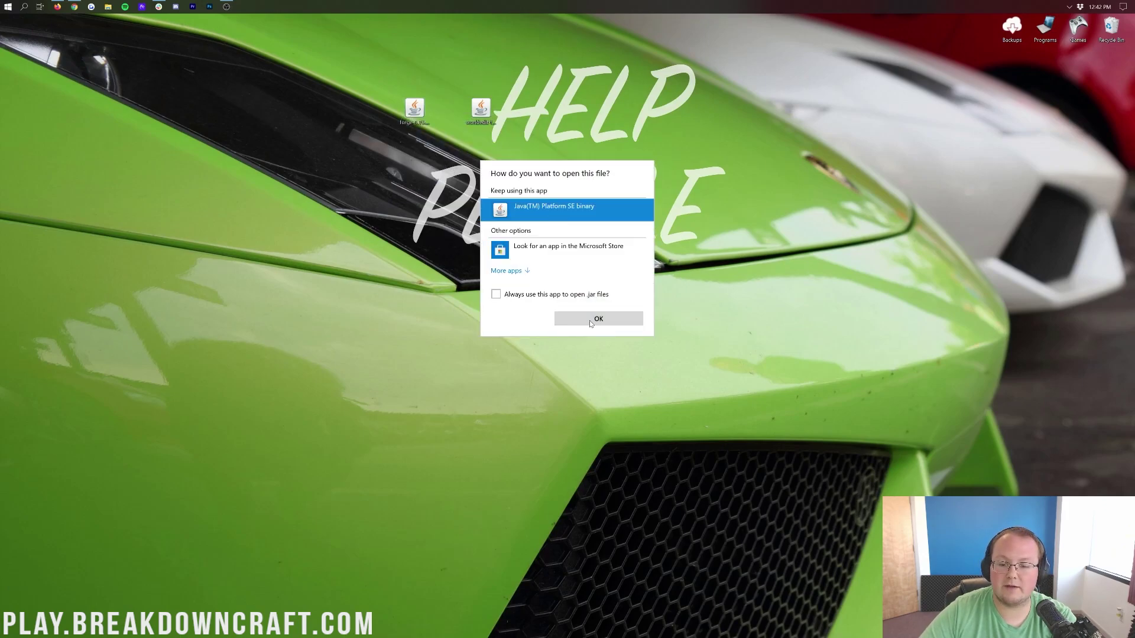
pyautogui.click(590, 320)
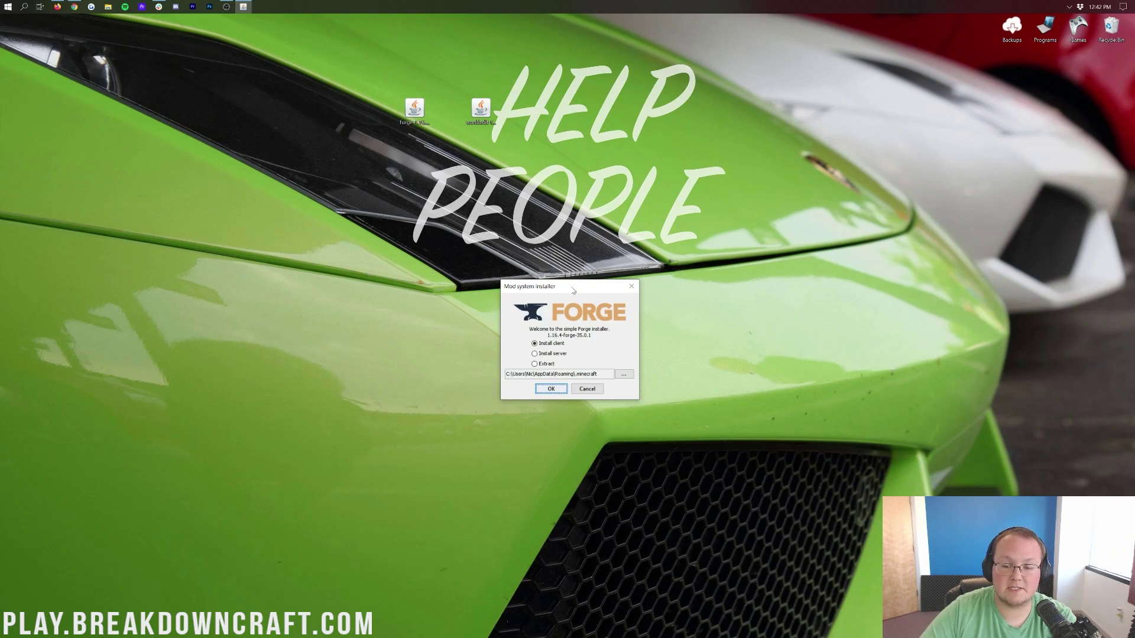
pyautogui.click(551, 388)
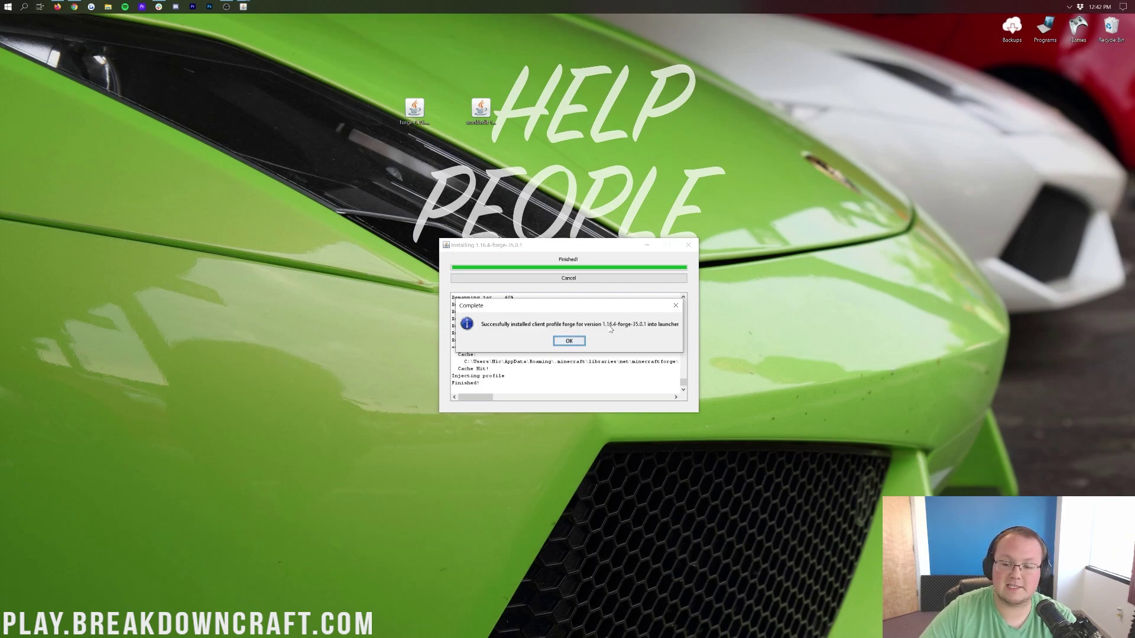
pyautogui.click(577, 342)
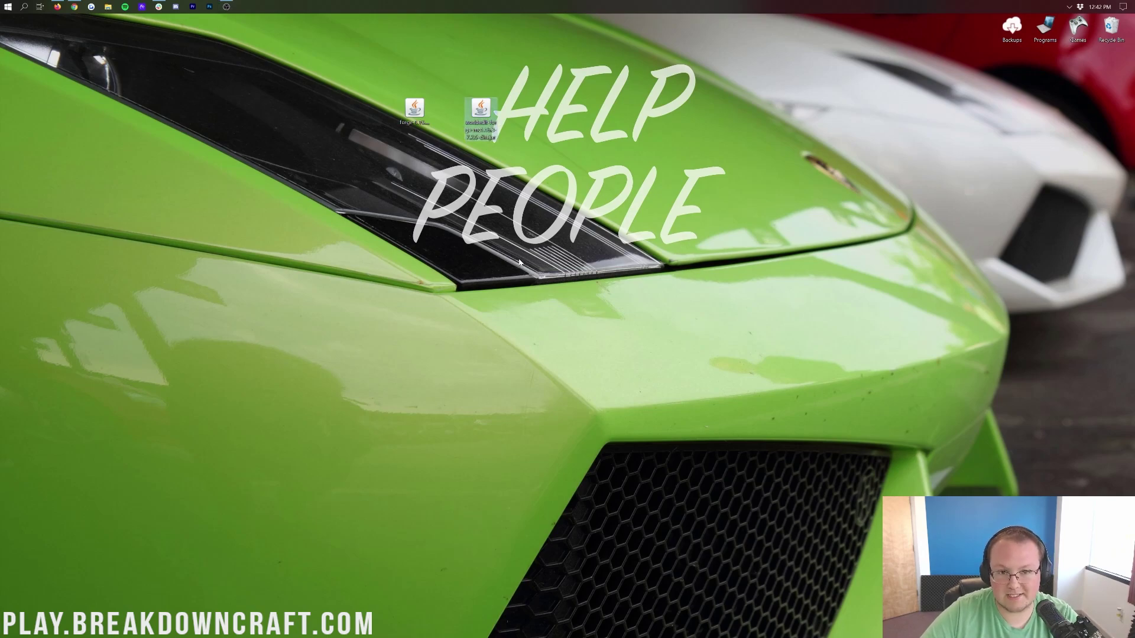
pyautogui.click(3, 5)
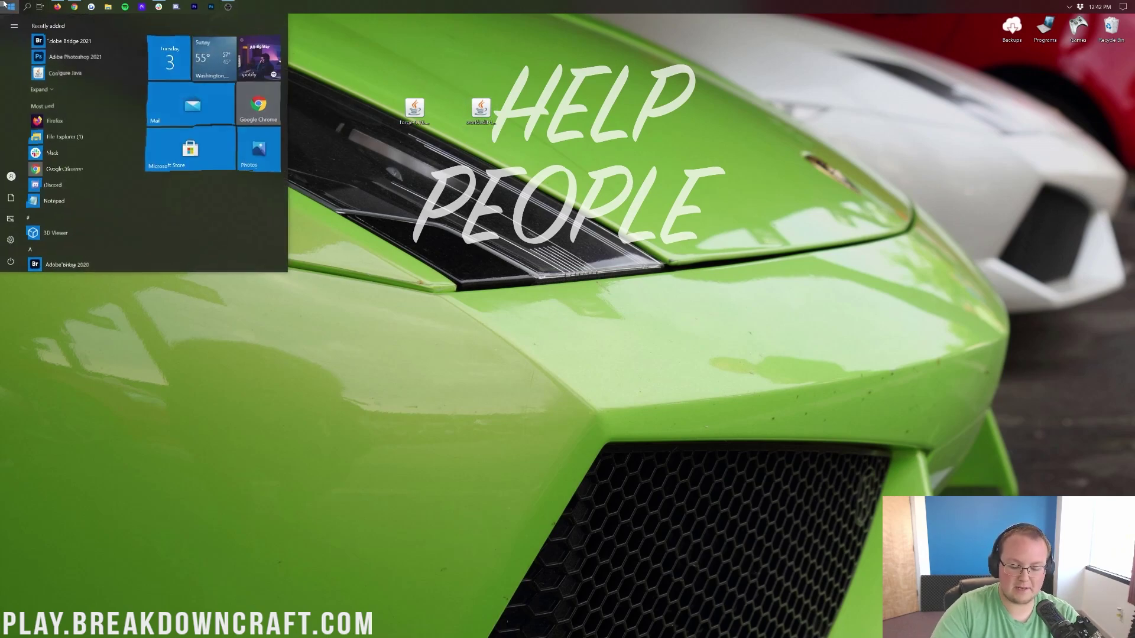
# Start the Minecraft Launcher from search and show installations, including the forge 1.16.4-forge-35.0.1 profile
pyautogui.write('mine')
pyautogui.press('Return')
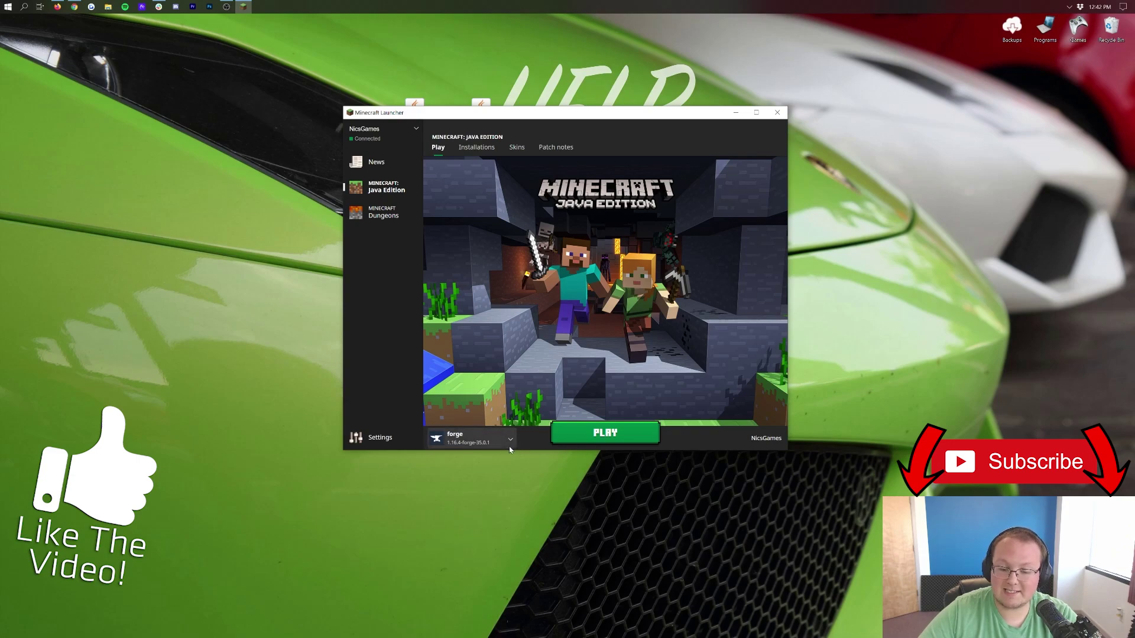
pyautogui.click(472, 437)
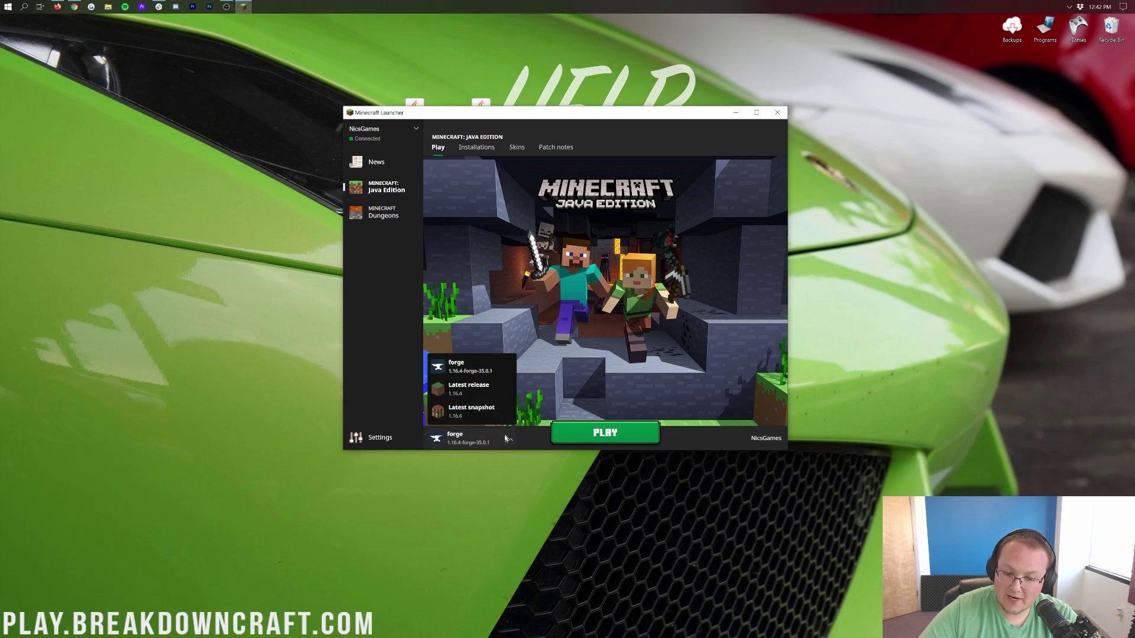
pyautogui.click(498, 310)
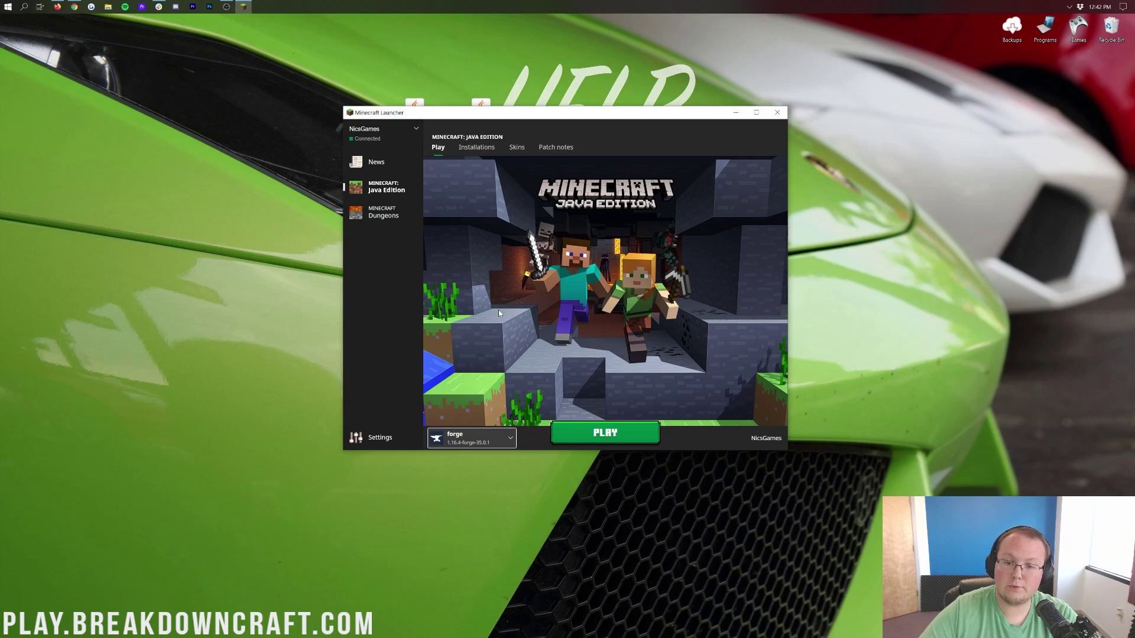
pyautogui.click(477, 147)
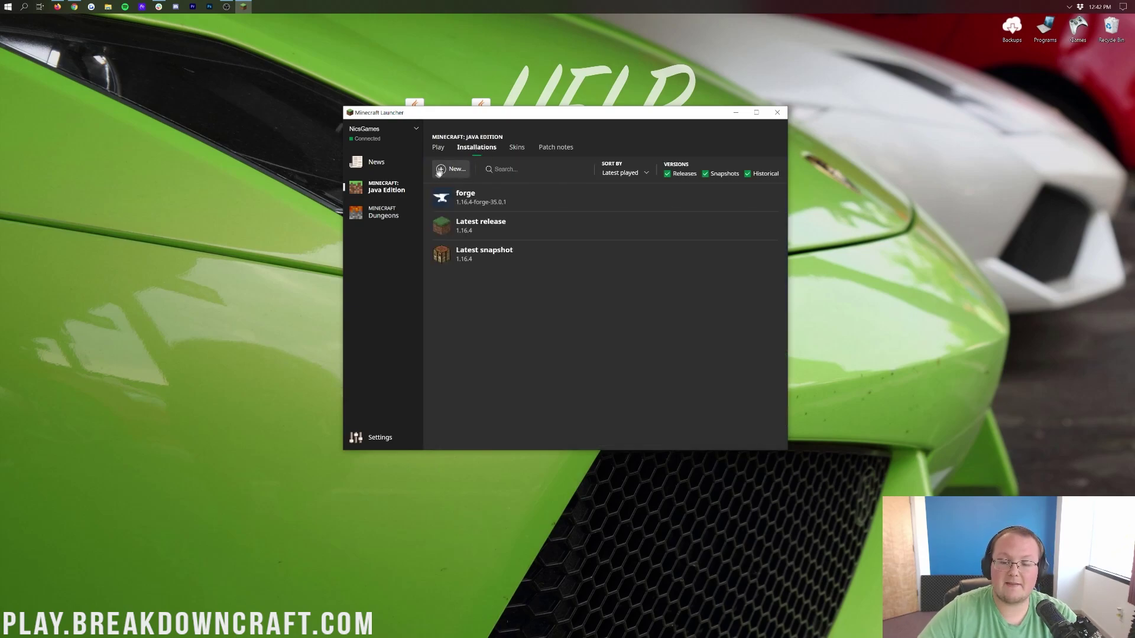
# Start a new installation named Play.BreakdownCraft.com
pyautogui.click(440, 169)
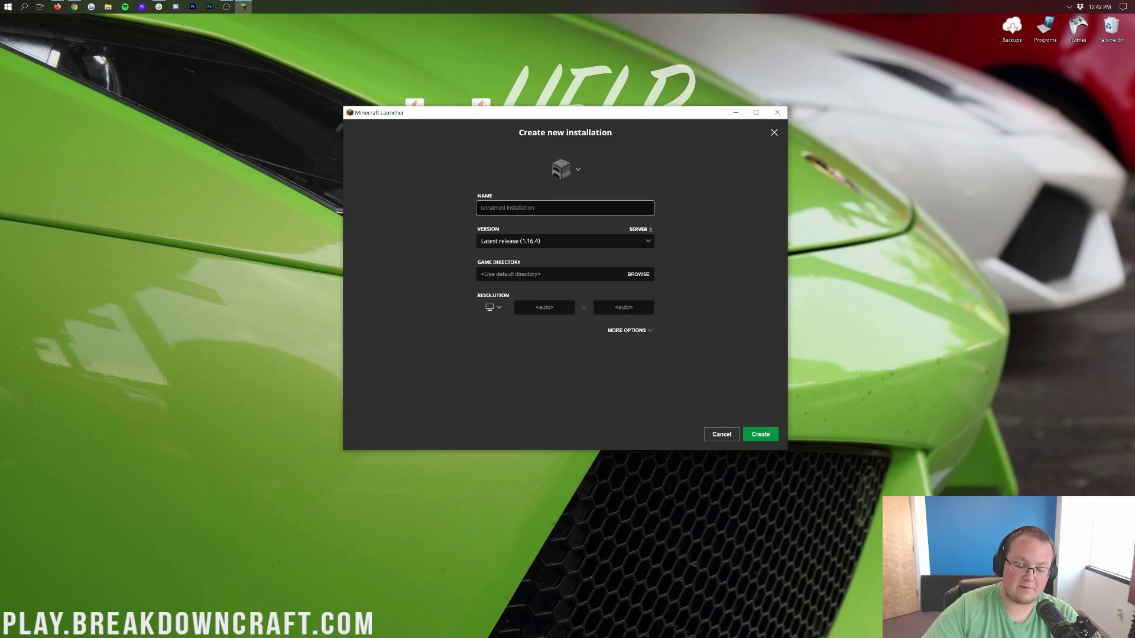
pyautogui.write('Play.Breakdown')
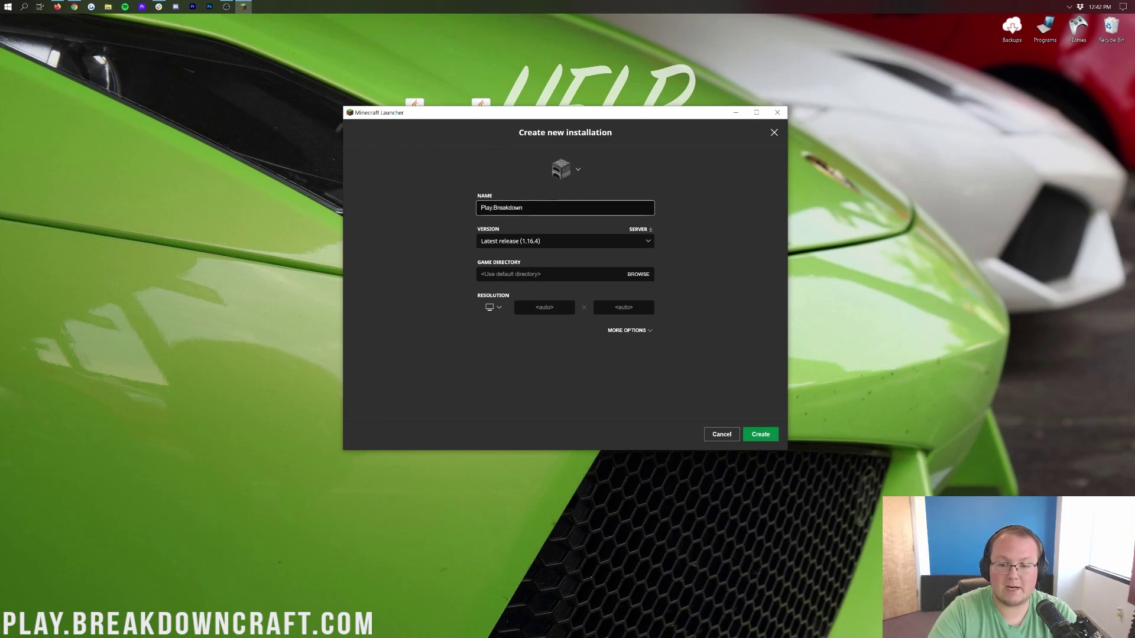
pyautogui.write('Craft.com')
pyautogui.hotkey('ctrl', 'a')
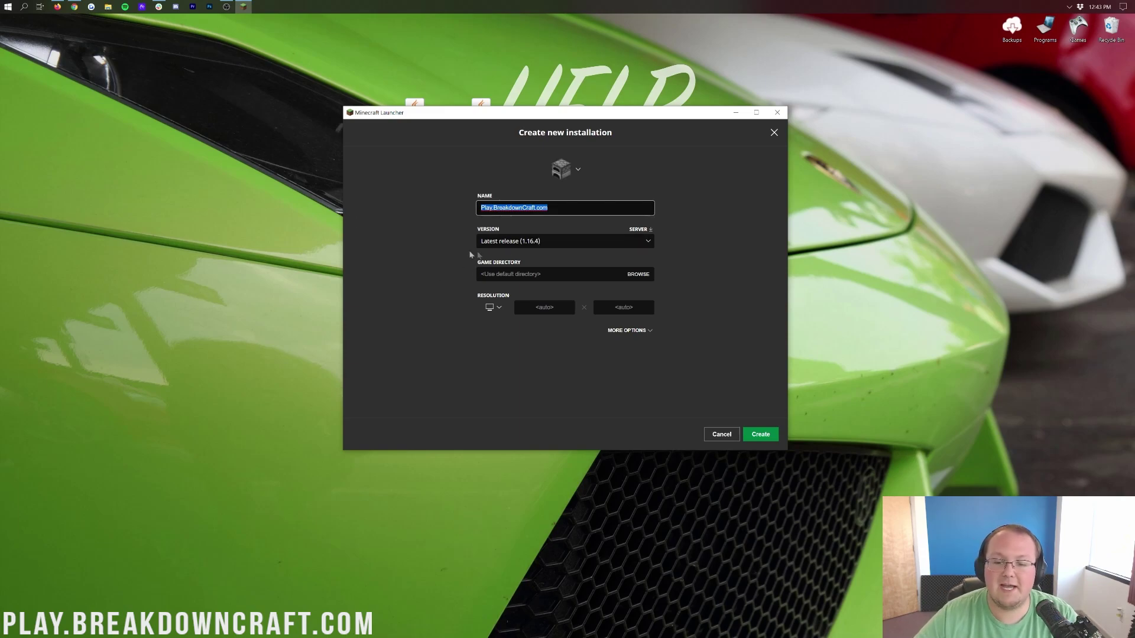
# Give it version release 1.16.4-forge-35.0.1 and 1920x1080 resolution, then create it
pyautogui.click(511, 242)
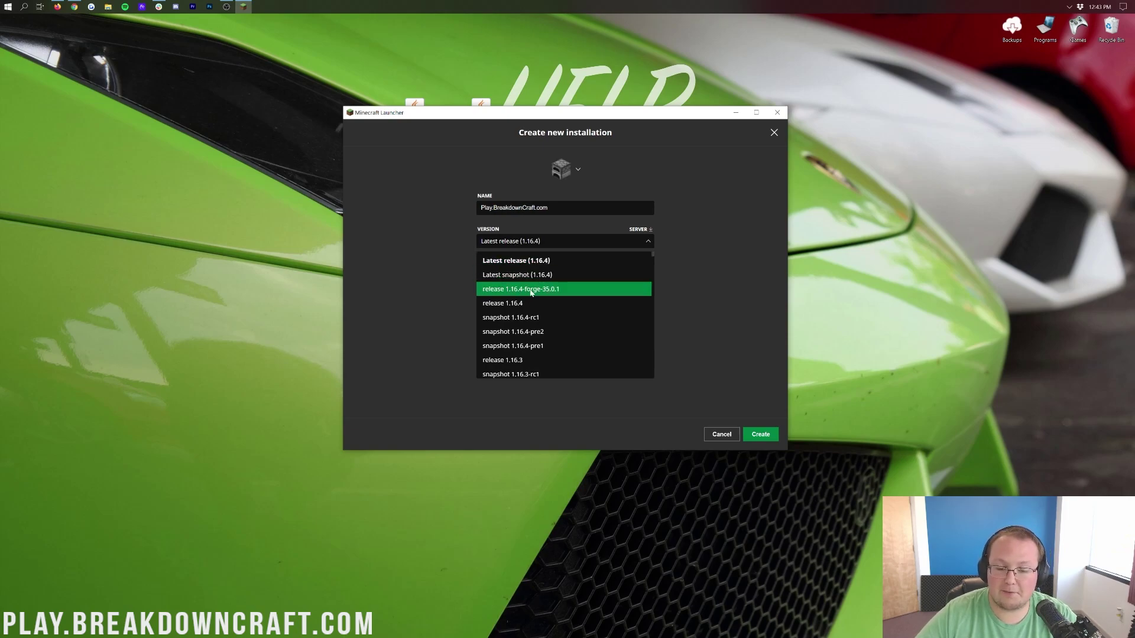
pyautogui.scroll(-20, 538, 293)
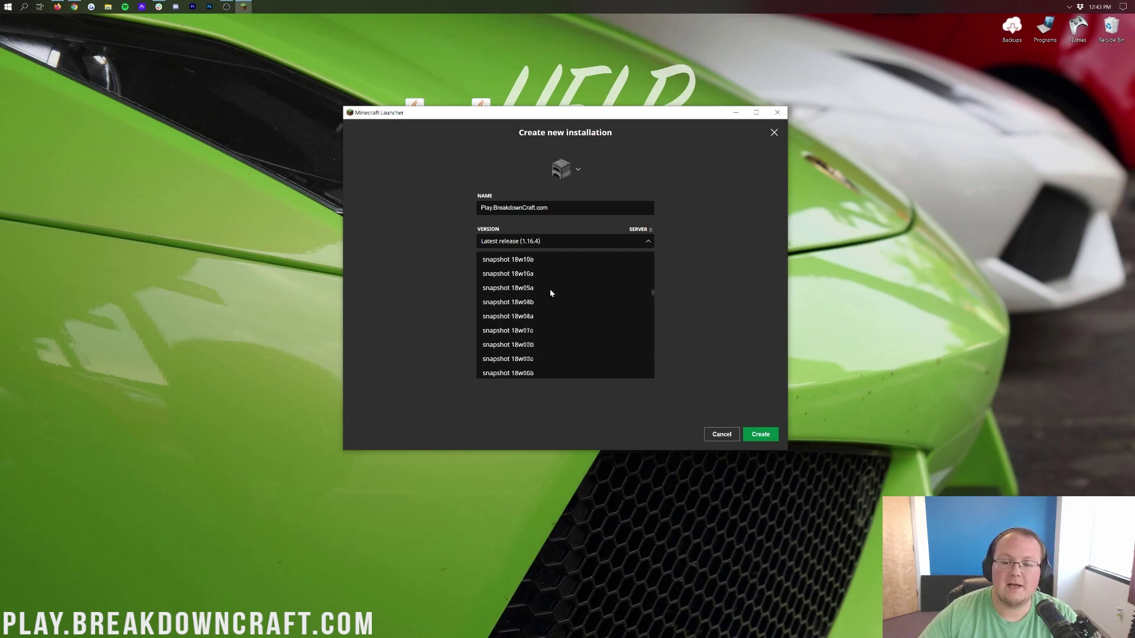
pyautogui.scroll(20, 550, 293)
pyautogui.click(528, 289)
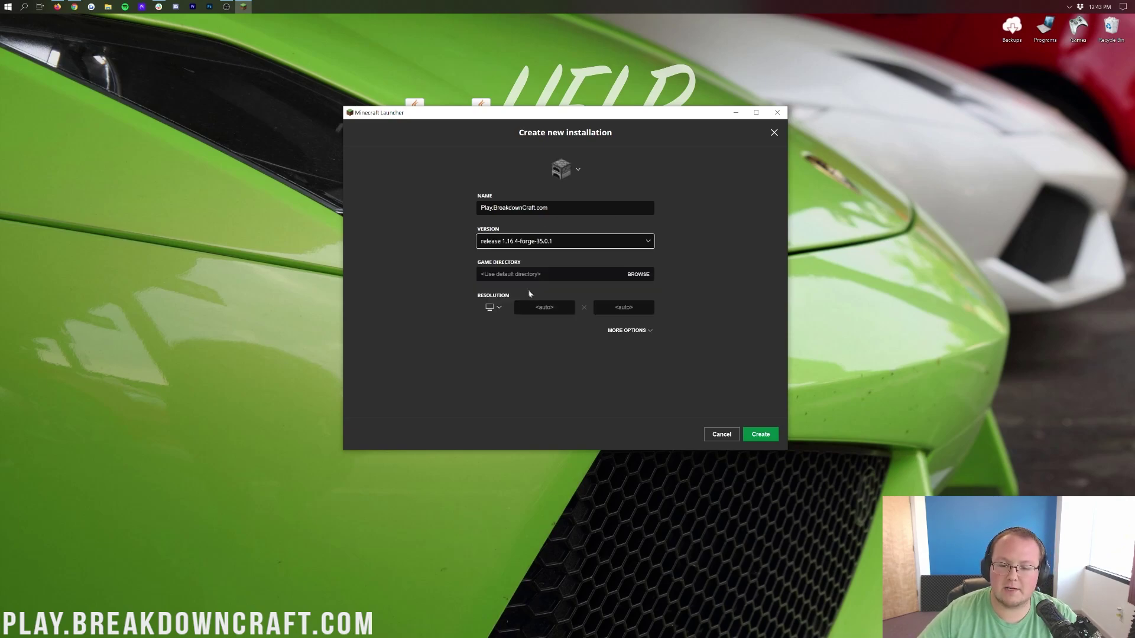
pyautogui.click(490, 308)
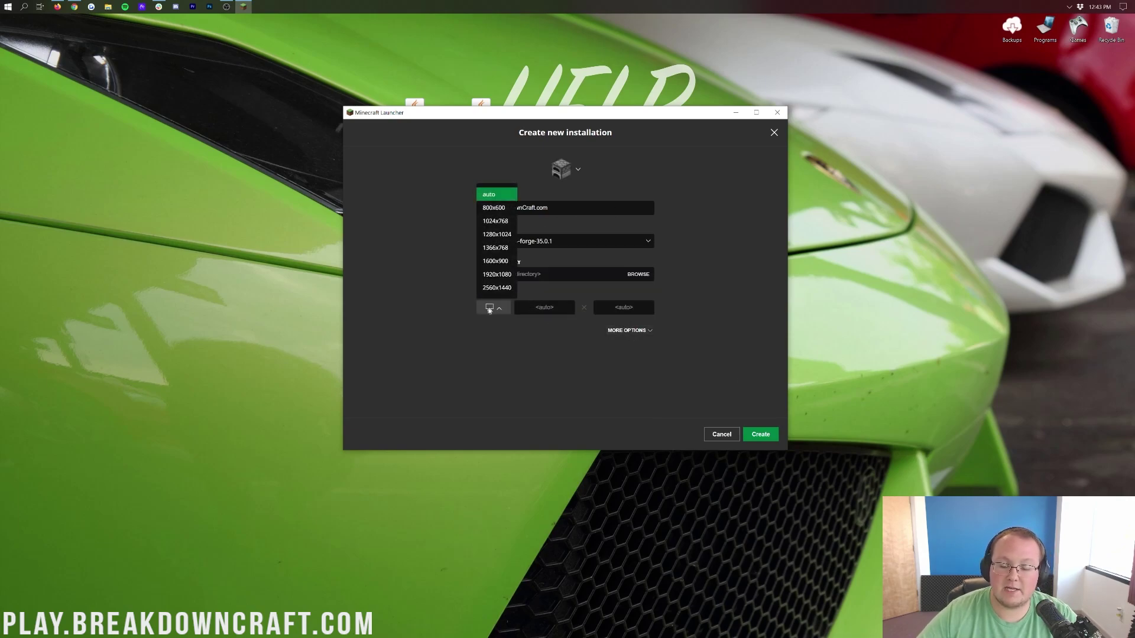
pyautogui.click(497, 274)
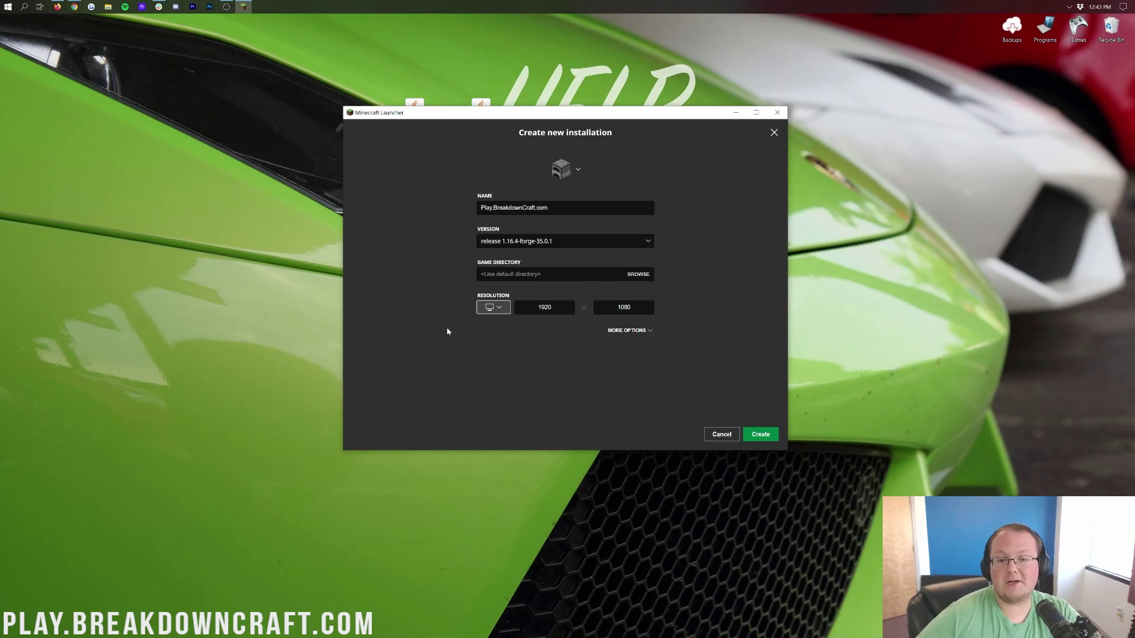
pyautogui.click(760, 435)
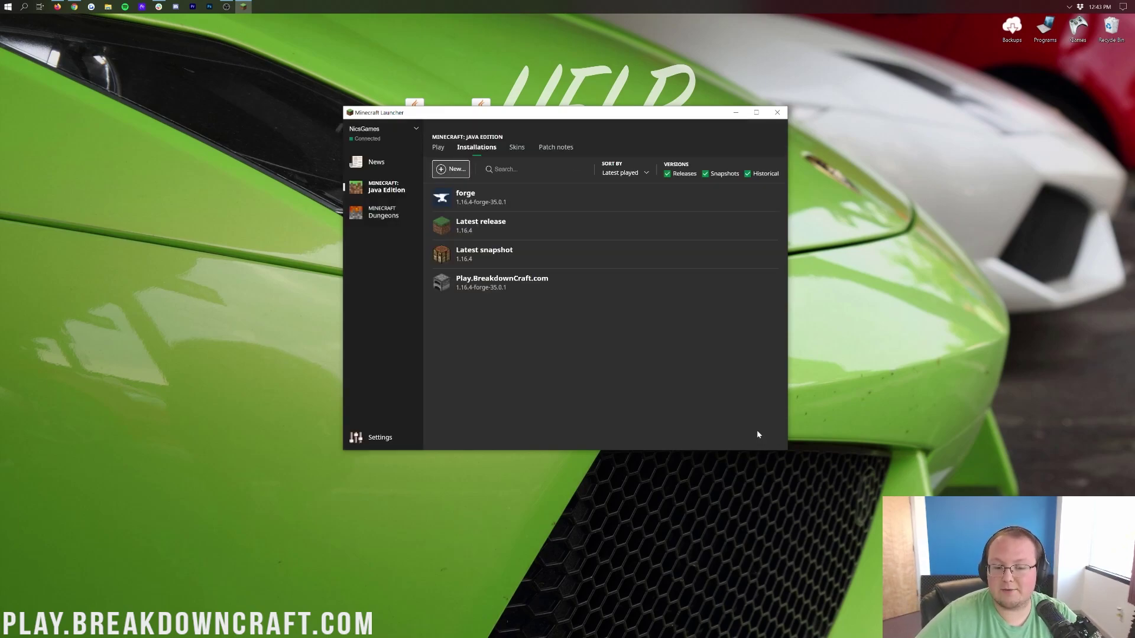
pyautogui.moveTo(467, 284)
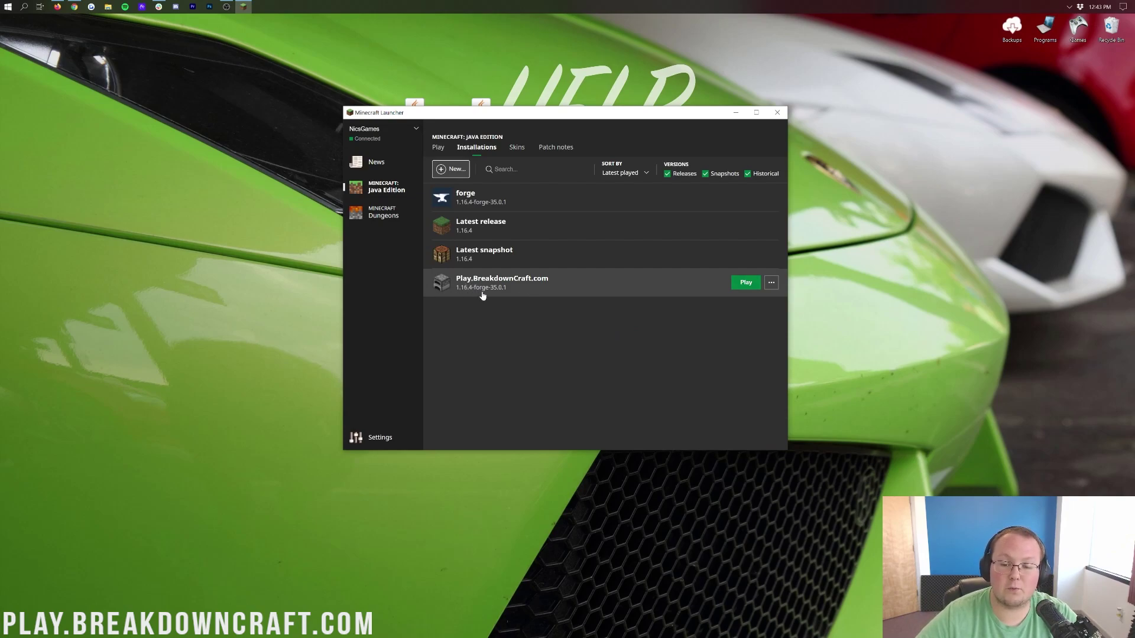
# Launch Play.BreakdownCraft.com and view the Mods screen listing only Minecraft 1.16.4 and Forge 35.0.1
pyautogui.click(746, 283)
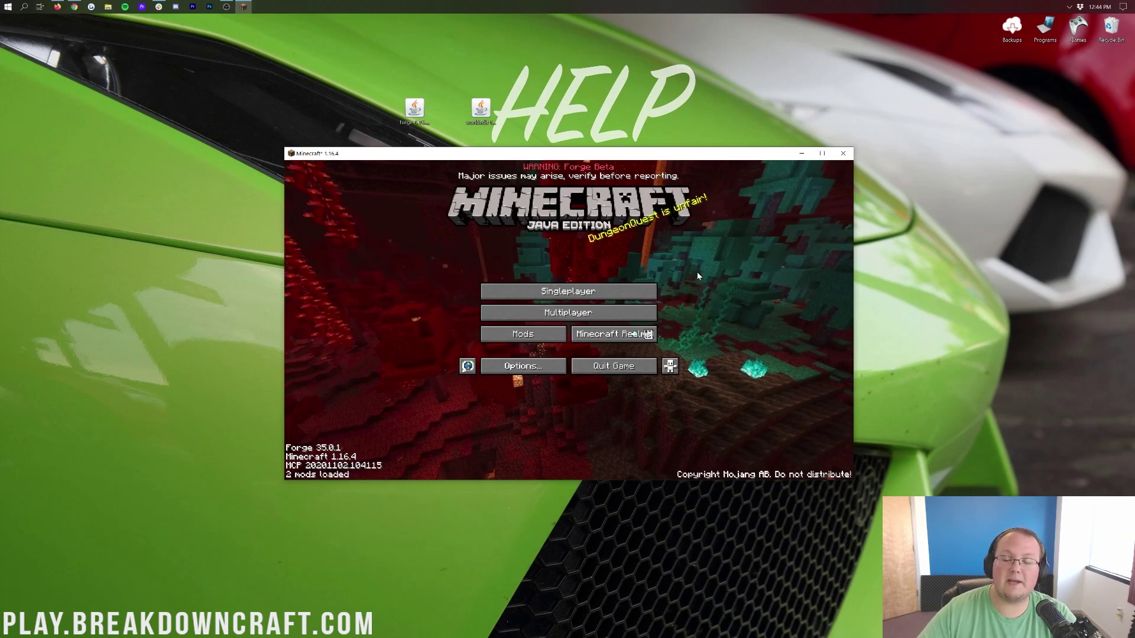
pyautogui.click(503, 337)
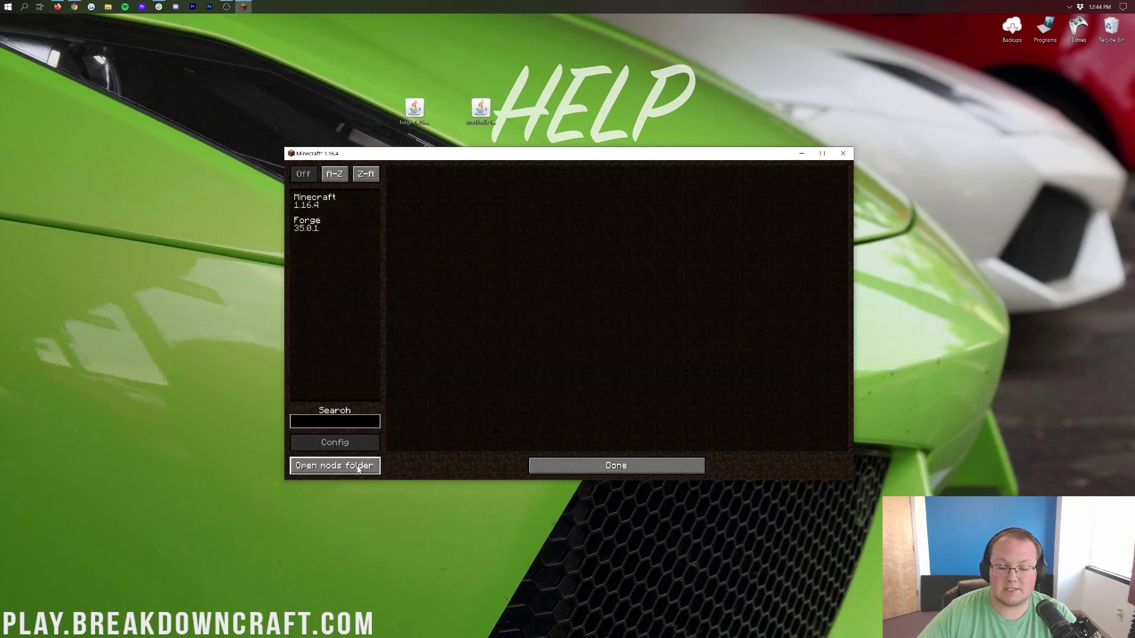
# Open the game's mods folder and drag the WorldEdit jar from the desktop into it
pyautogui.click(539, 465)
pyautogui.click(499, 335)
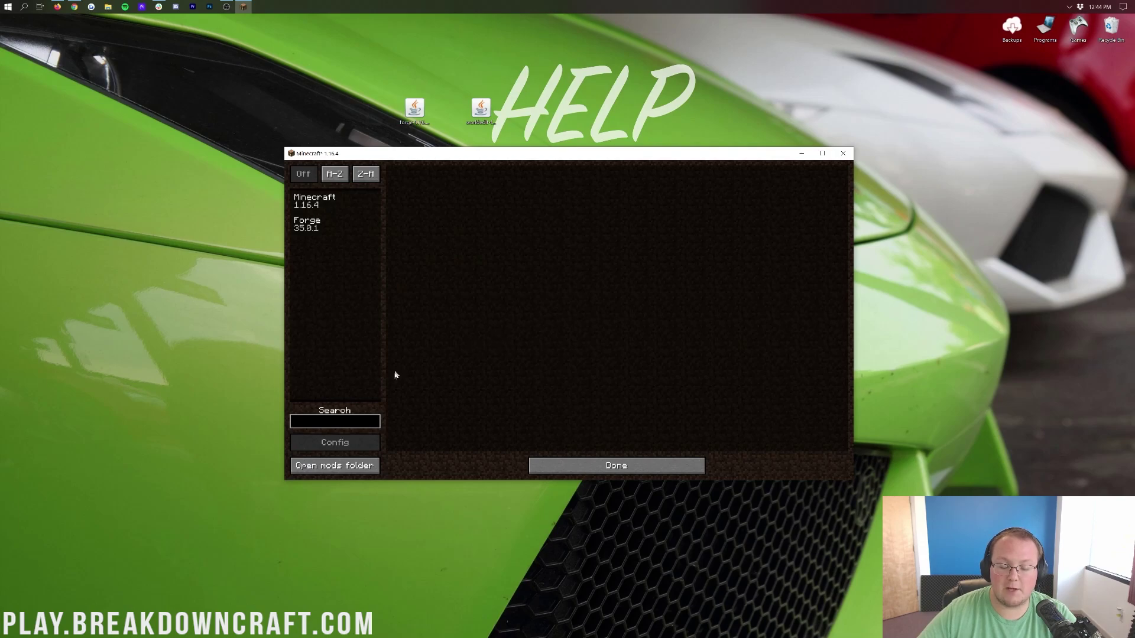
pyautogui.click(349, 465)
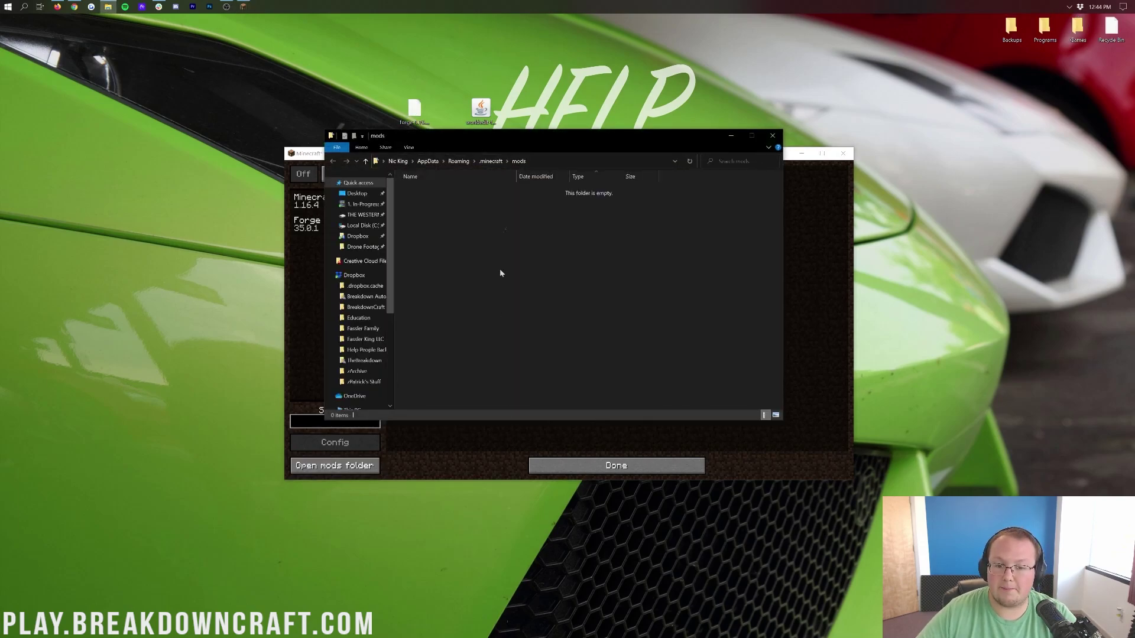
pyautogui.moveTo(482, 110); pyautogui.dragTo(476, 252)
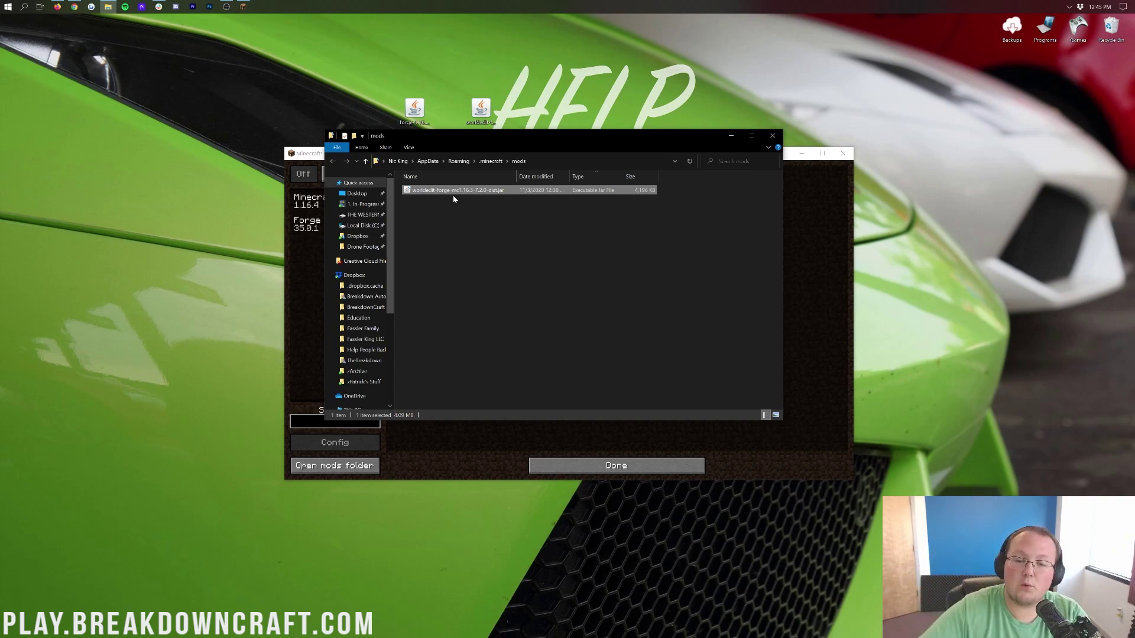
# Bring Minecraft back to front and return to its title screen
pyautogui.click(816, 263)
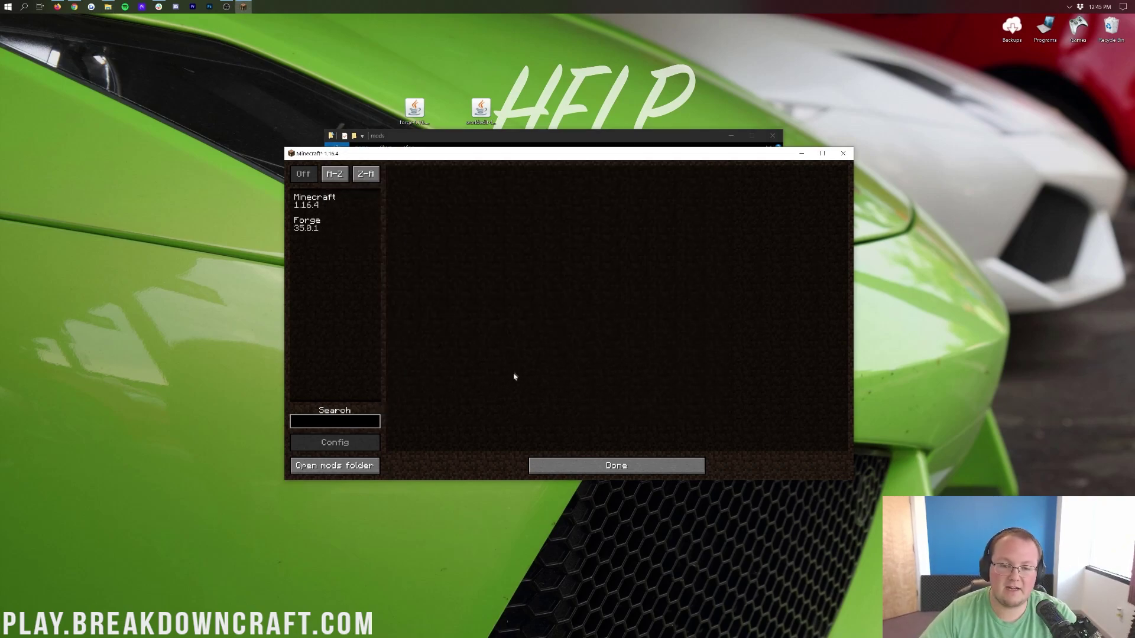
pyautogui.click(591, 467)
pyautogui.click(523, 334)
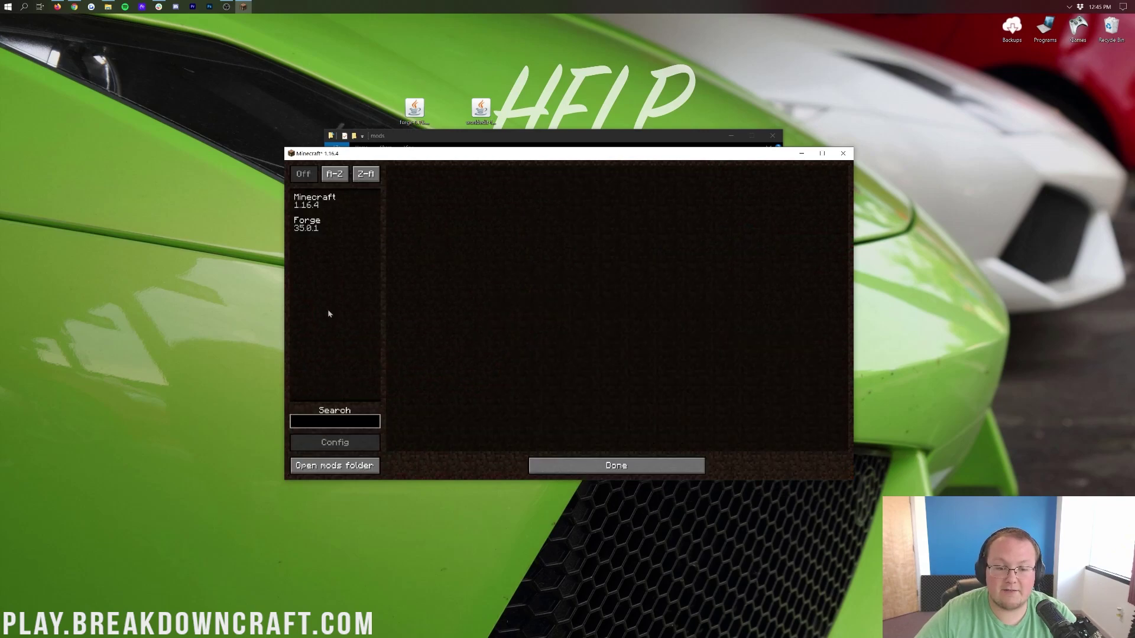
pyautogui.click(594, 465)
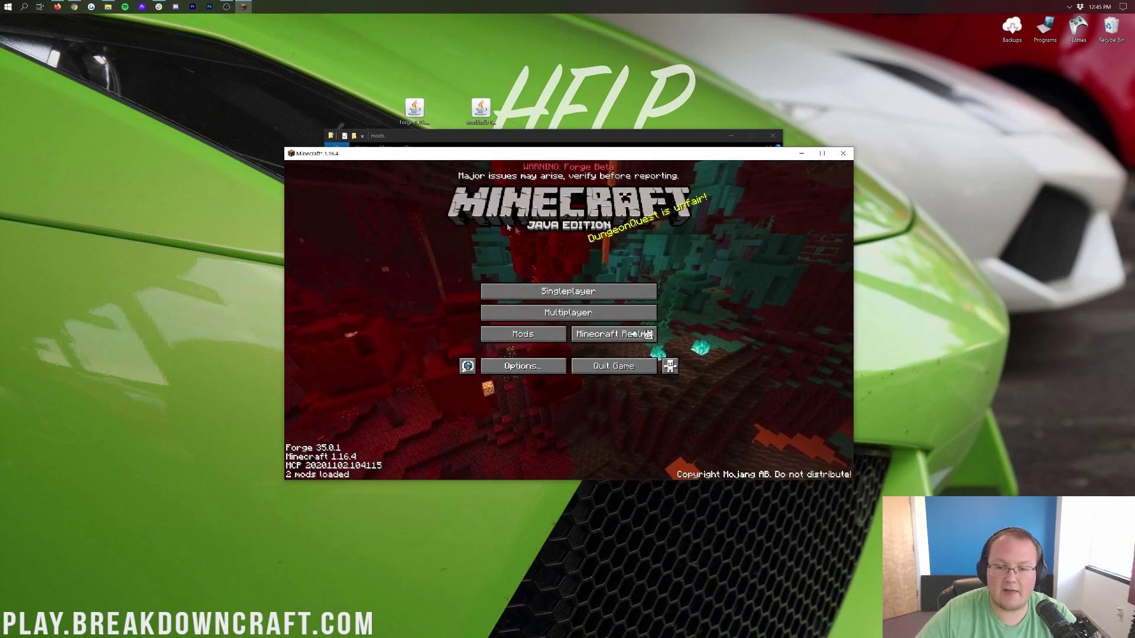
# Quit the game and relaunch Play.BreakdownCraft.com from the Minecraft Launcher
pyautogui.click(621, 367)
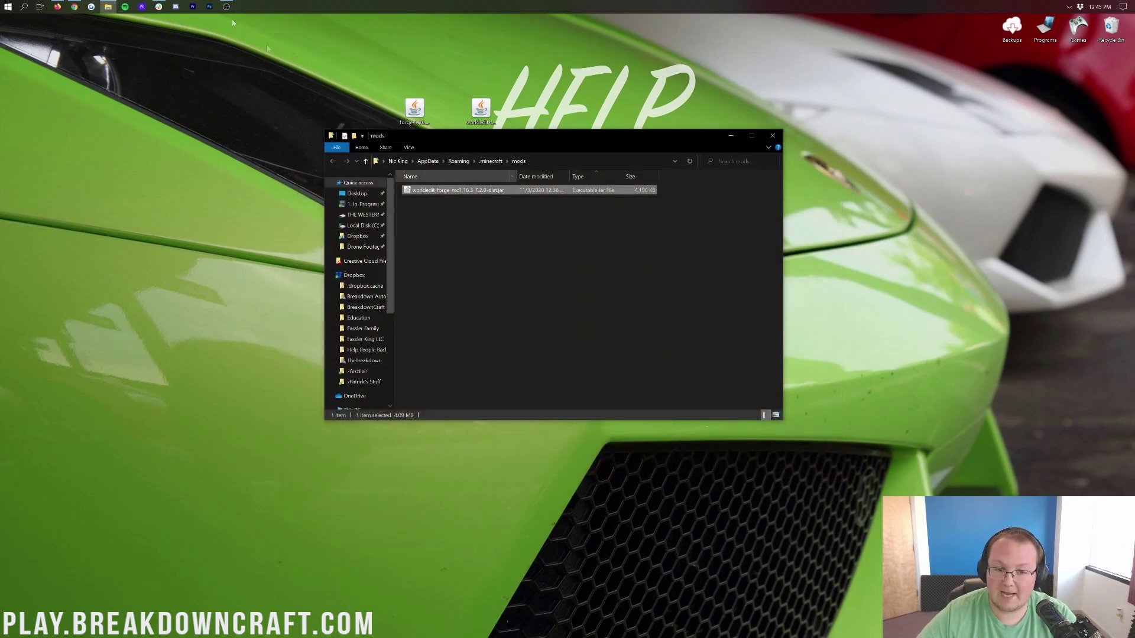
pyautogui.click(5, 6)
pyautogui.write('minecraft')
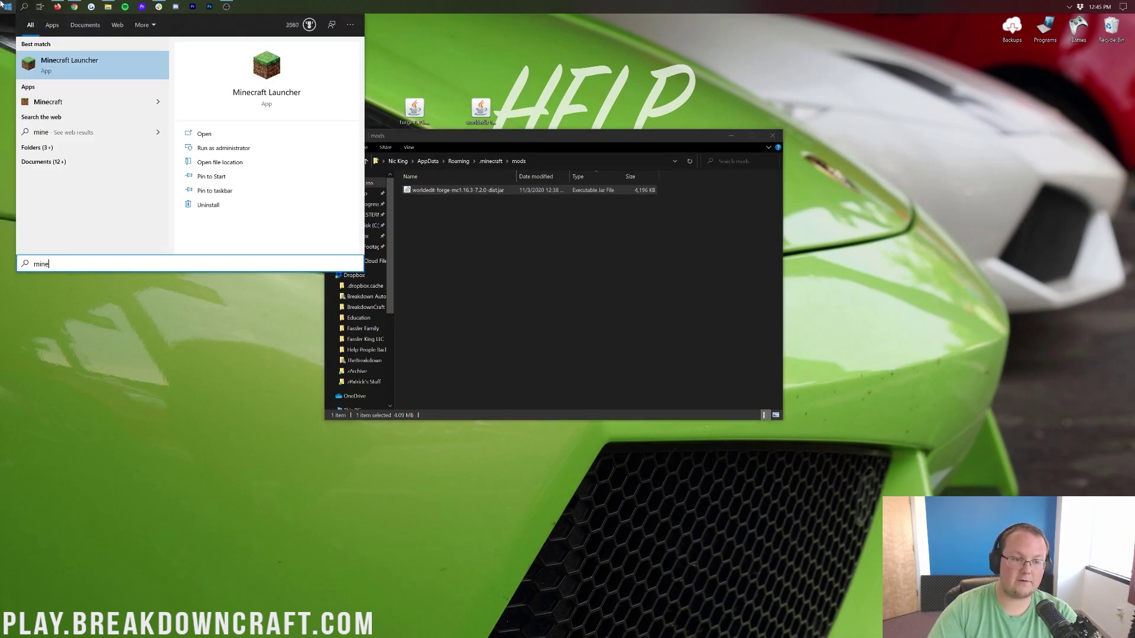
pyautogui.press('Return')
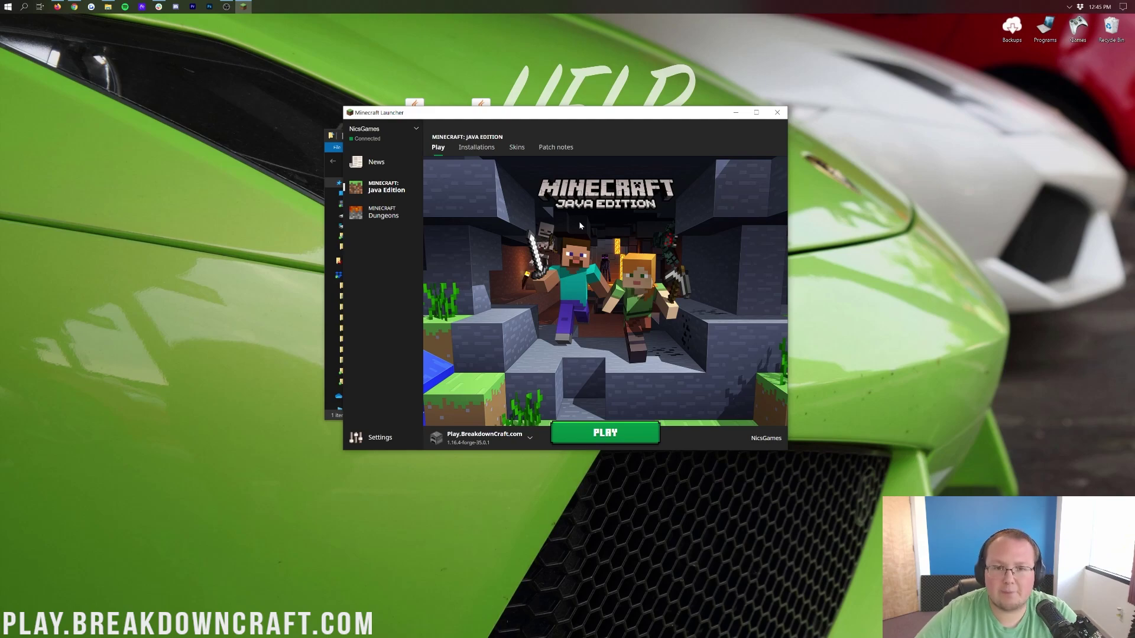
pyautogui.click(531, 439)
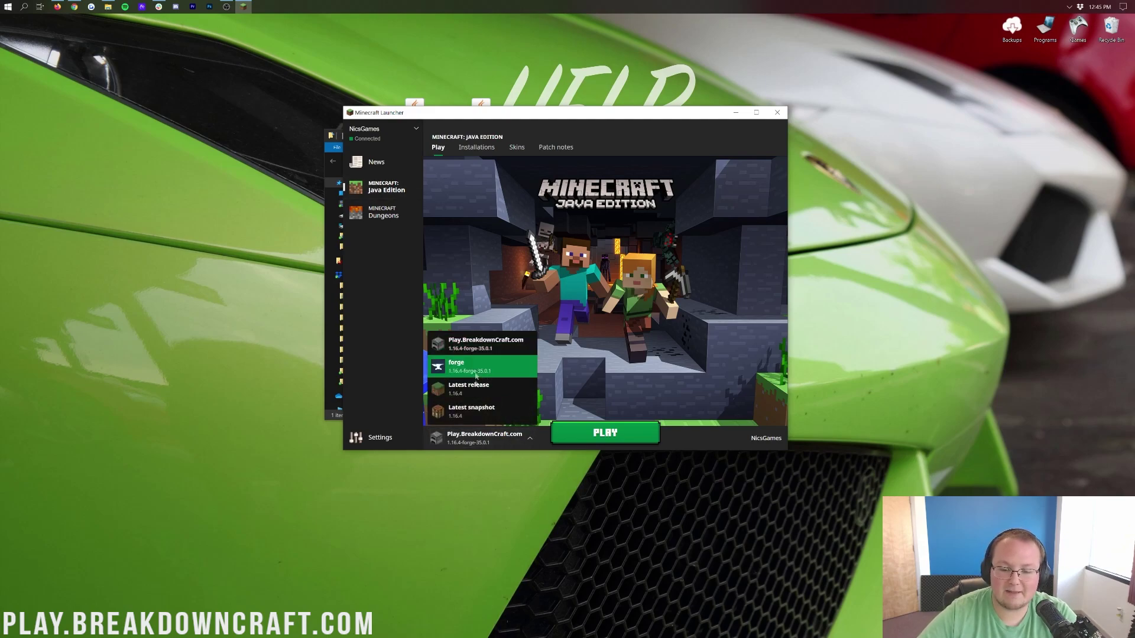
pyautogui.click(511, 345)
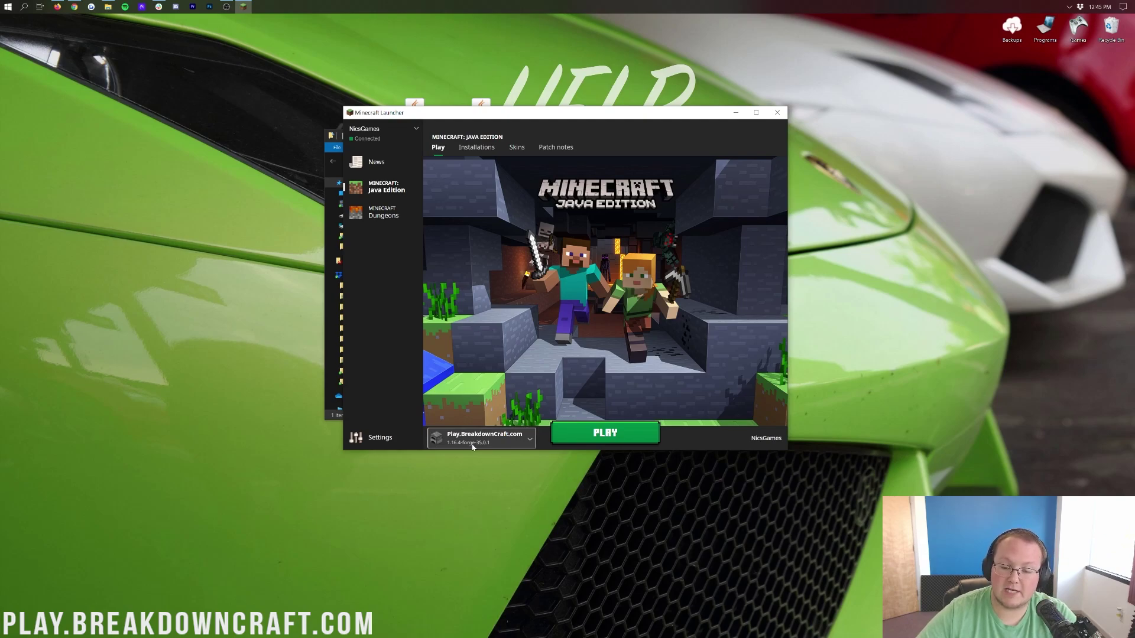
pyautogui.click(646, 437)
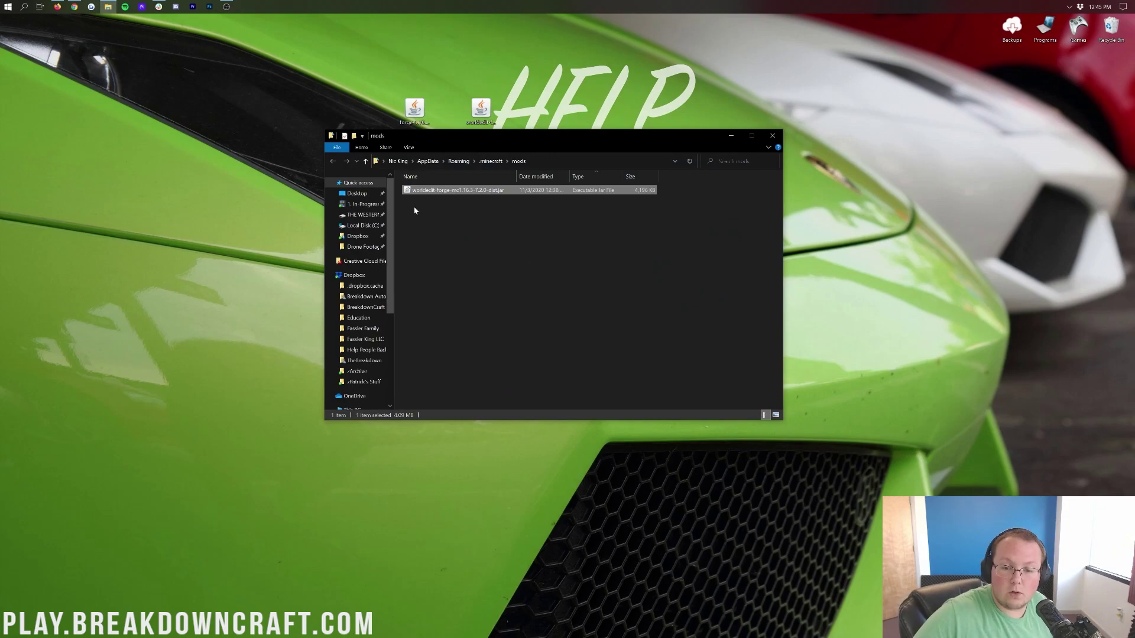
# Close the mods folder, then view WorldEdit 7.2.0's details among the 3 loaded mods
pyautogui.click(771, 132)
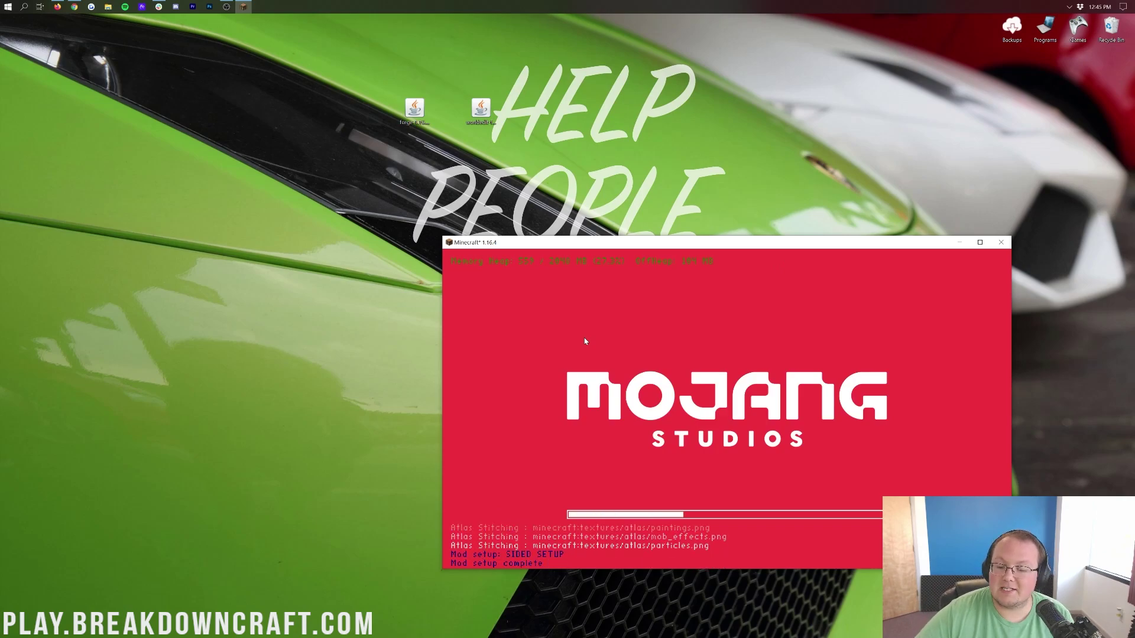
pyautogui.moveTo(589, 244); pyautogui.dragTo(398, 147)
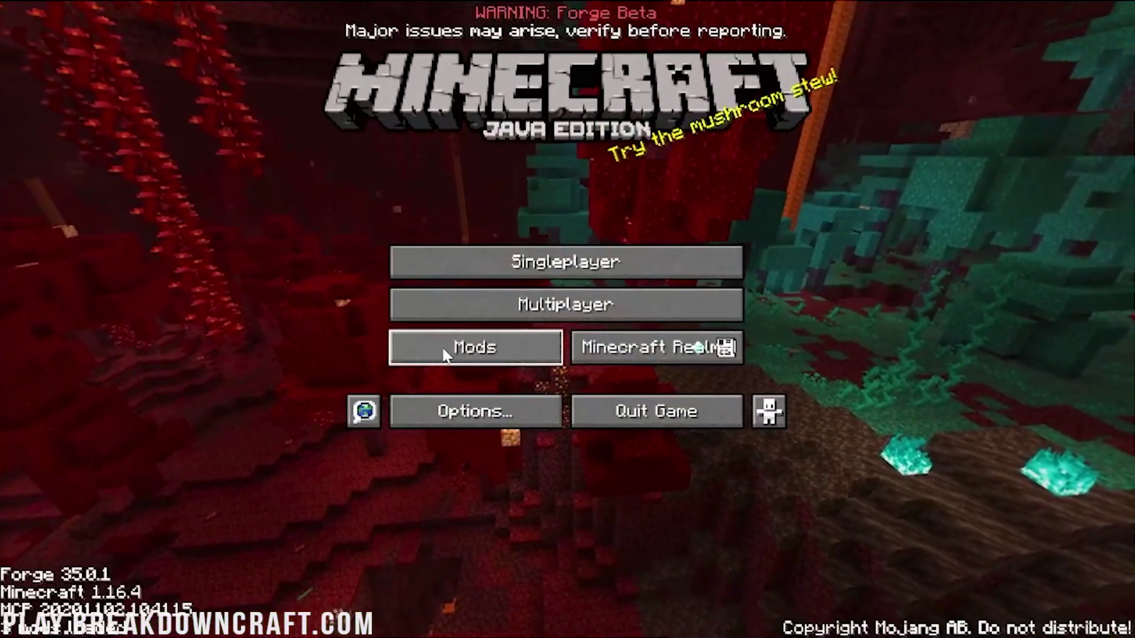
pyautogui.click(444, 354)
pyautogui.click(96, 178)
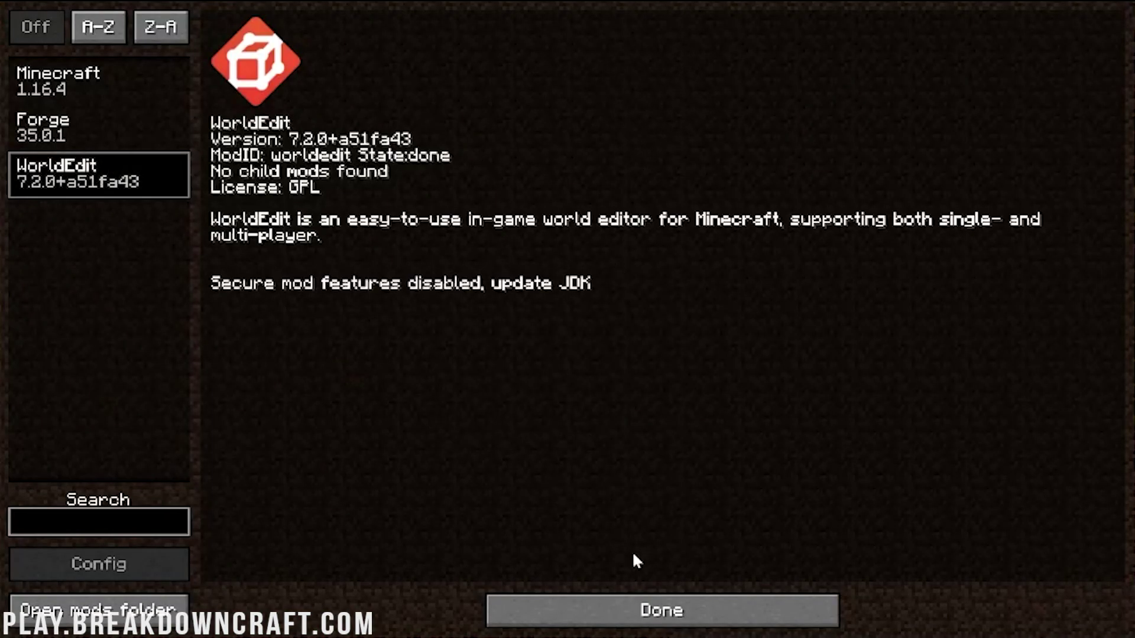